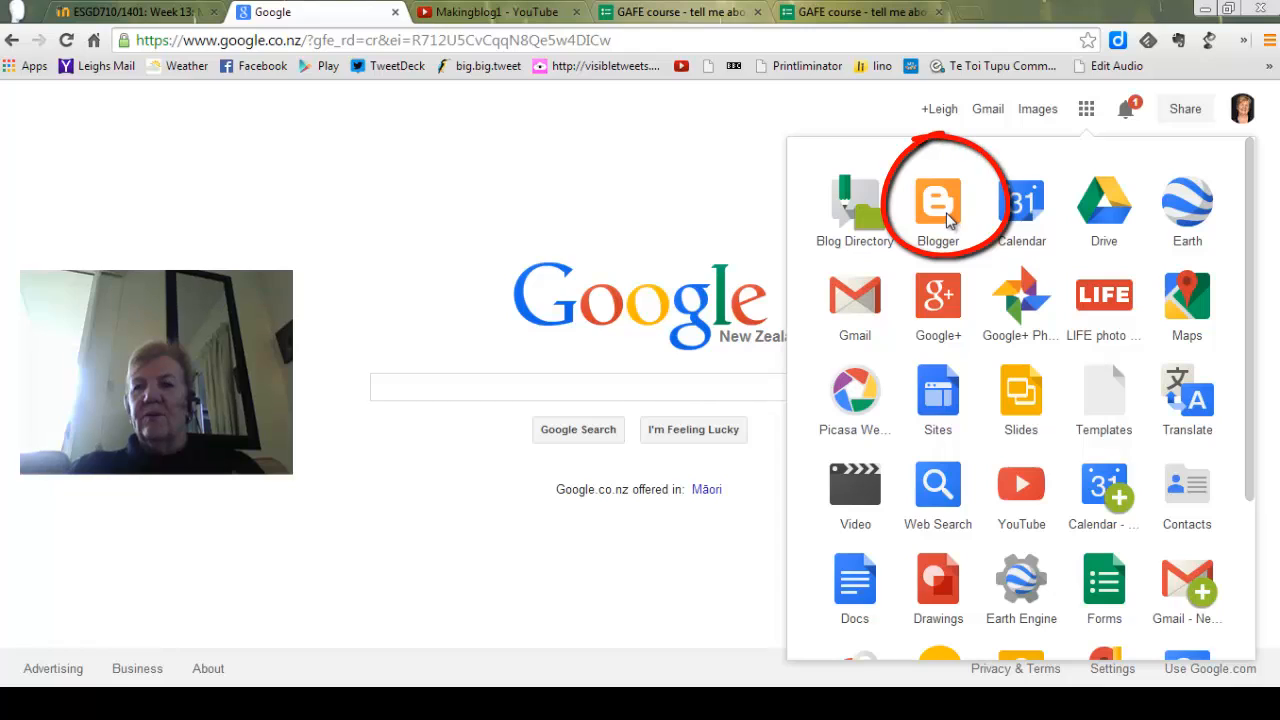
Open Blogger from the Google apps list.
{"action": "left_click", "coordinate": [940, 205]}
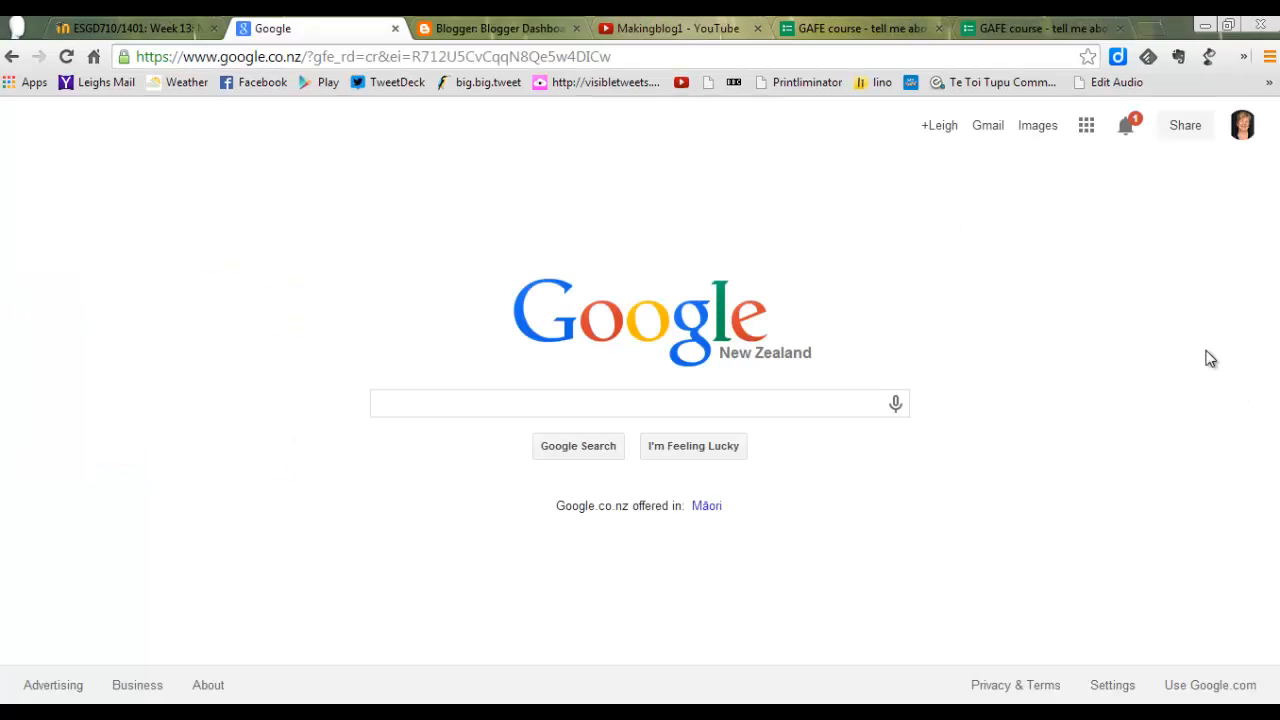
{"action": "left_click", "coordinate": [1087, 132]}
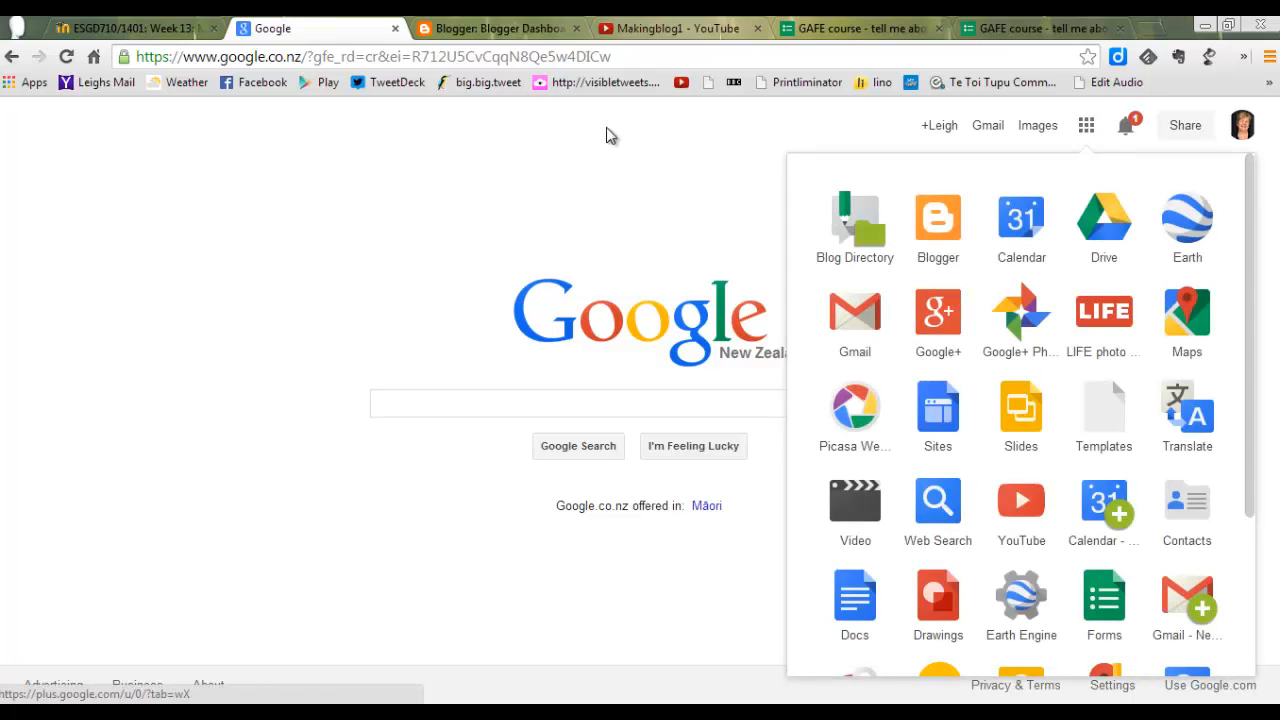
Open Blogger through a Google search for "blogger", and close that duplicate dashboard tab.
{"action": "left_click", "coordinate": [492, 399]}
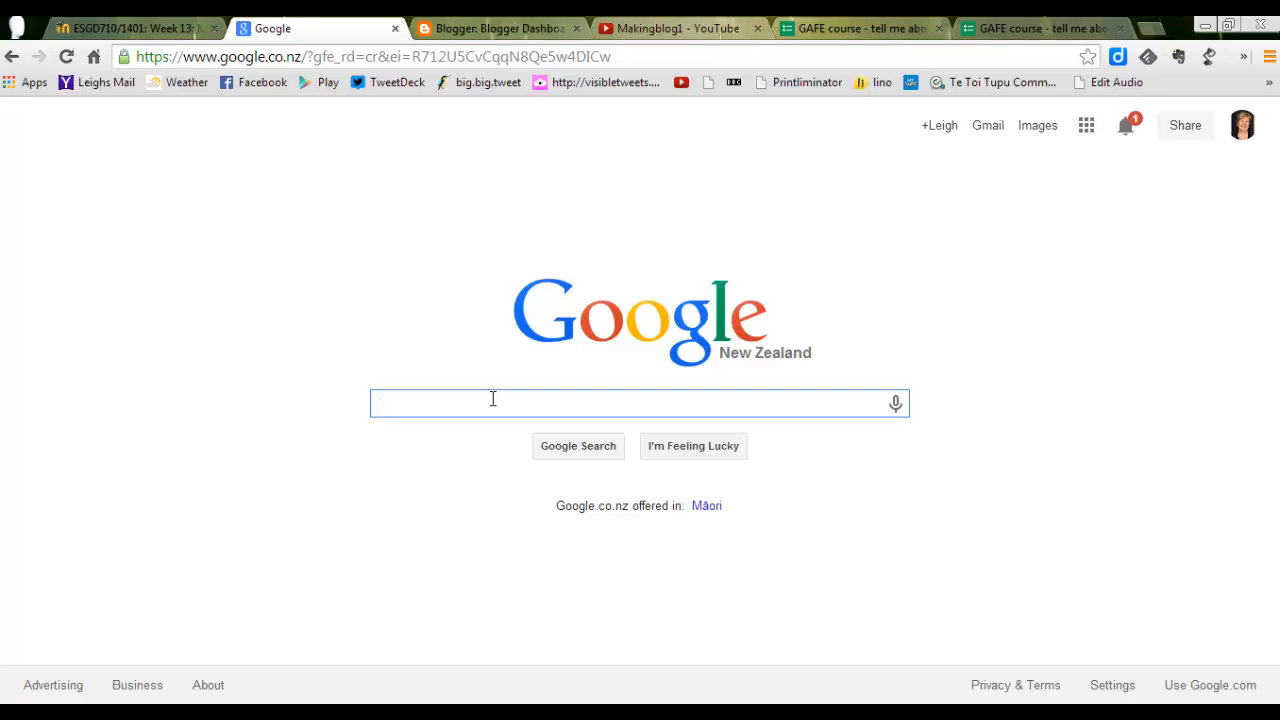
{"action": "type", "text": "blogge"}
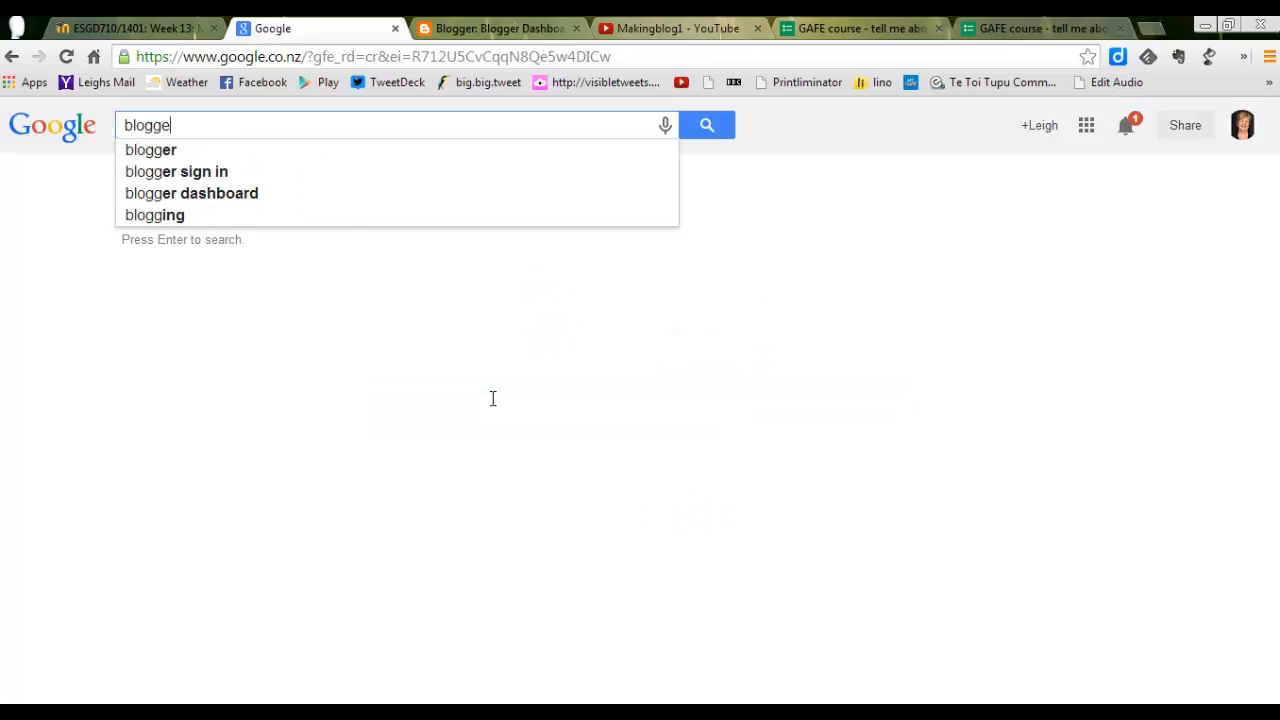
{"action": "type", "text": "r"}
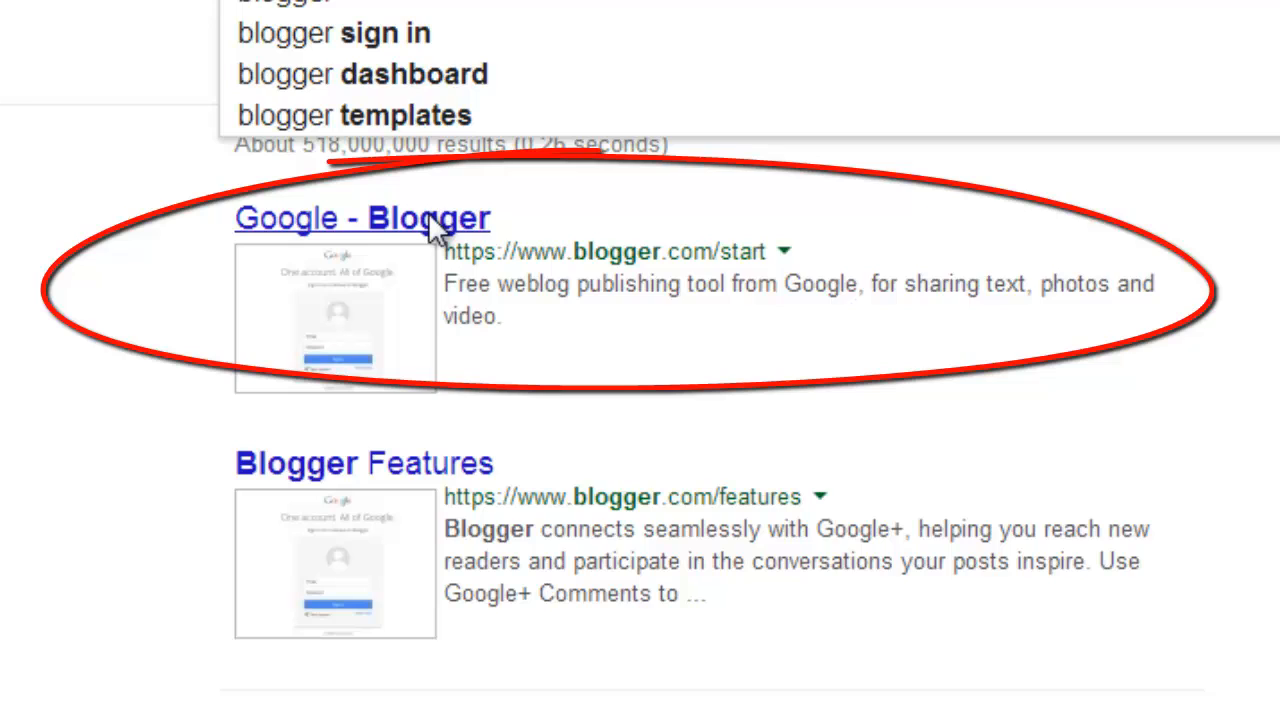
{"action": "left_click", "coordinate": [428, 215]}
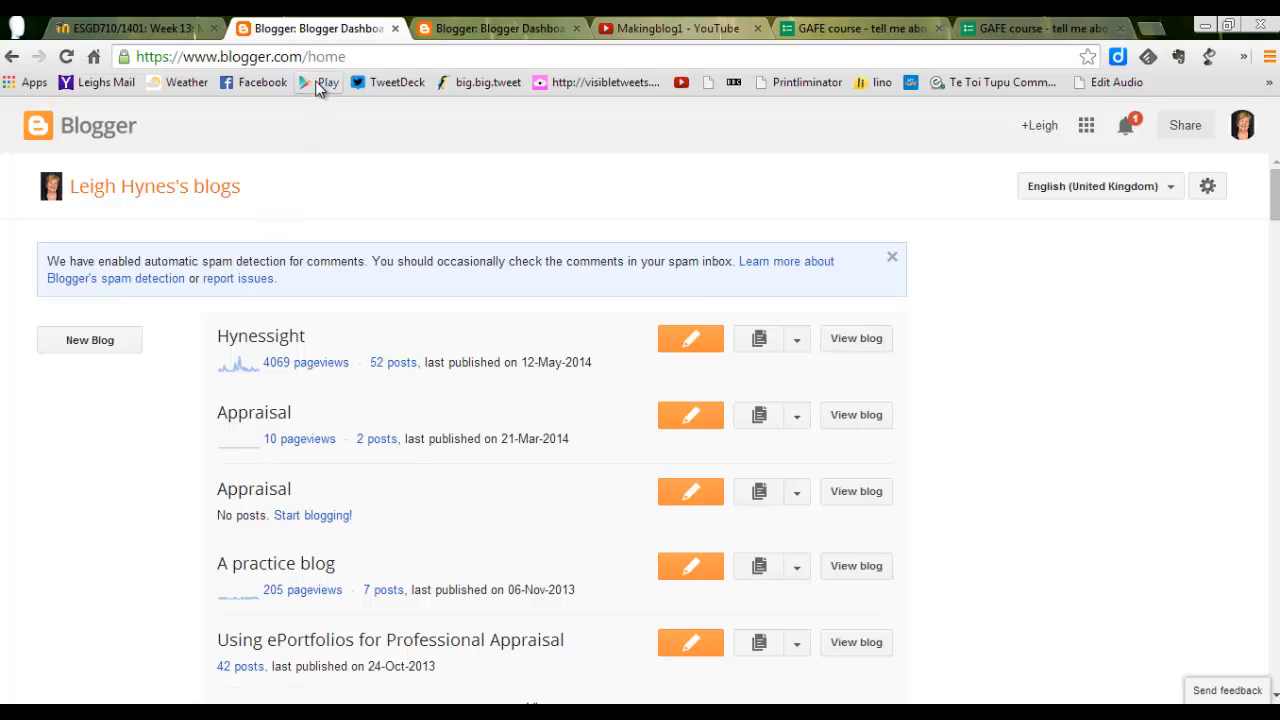
{"action": "left_click", "coordinate": [395, 33]}
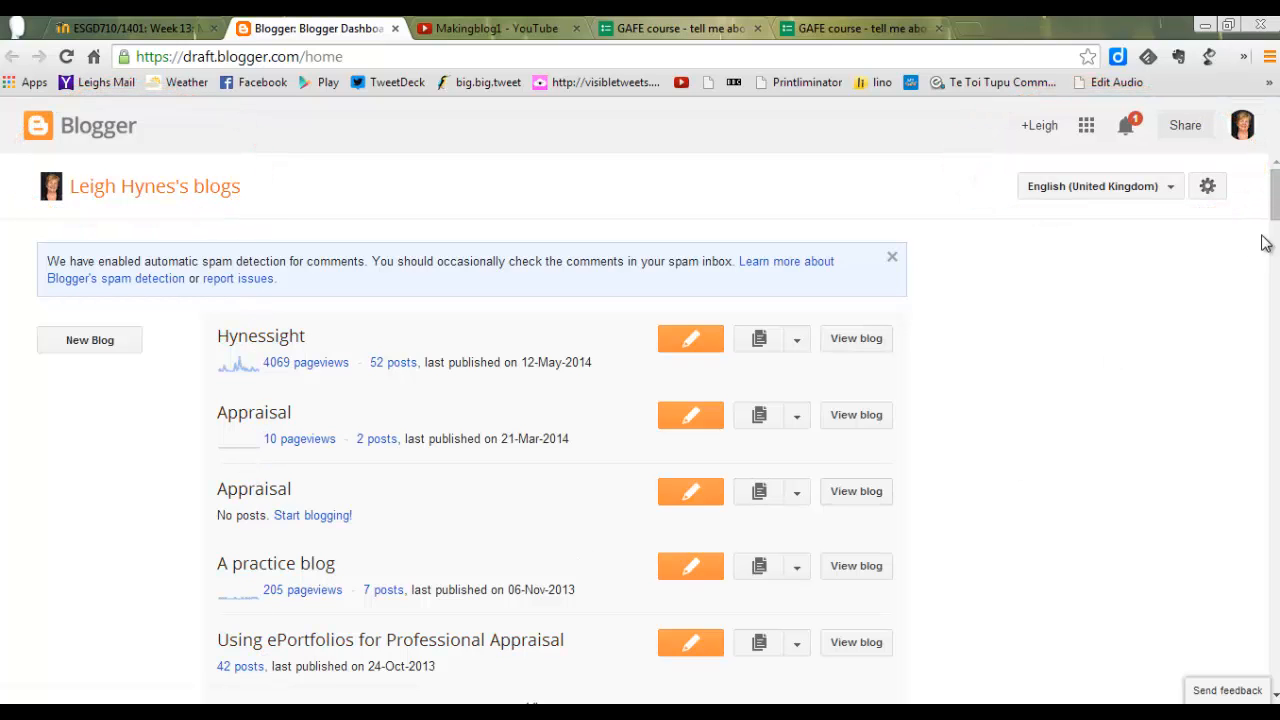
Start a new blog titled "Practice" plus the owner's first name, using the Simple template.
{"action": "scroll", "coordinate": [1274, 200], "scroll_direction": "down", "scroll_amount": 3}
{"action": "scroll", "coordinate": [1274, 210], "scroll_direction": "up", "scroll_amount": 3}
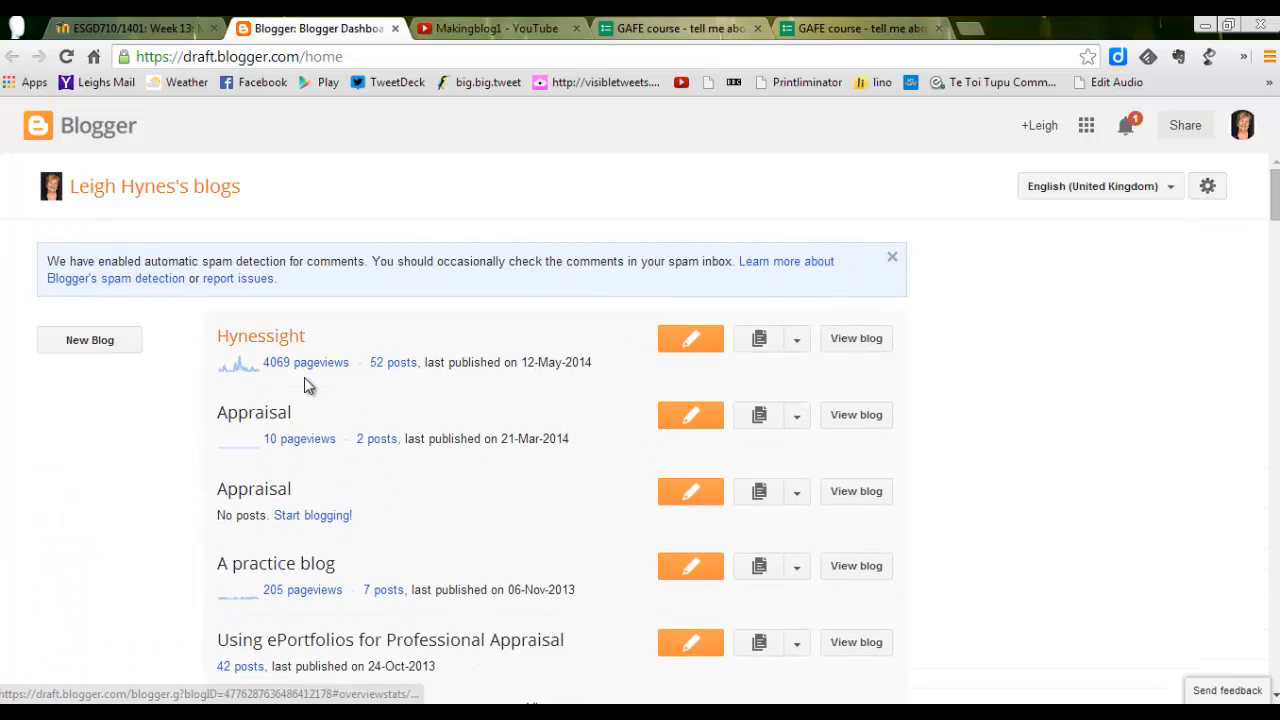
{"action": "left_click", "coordinate": [92, 341]}
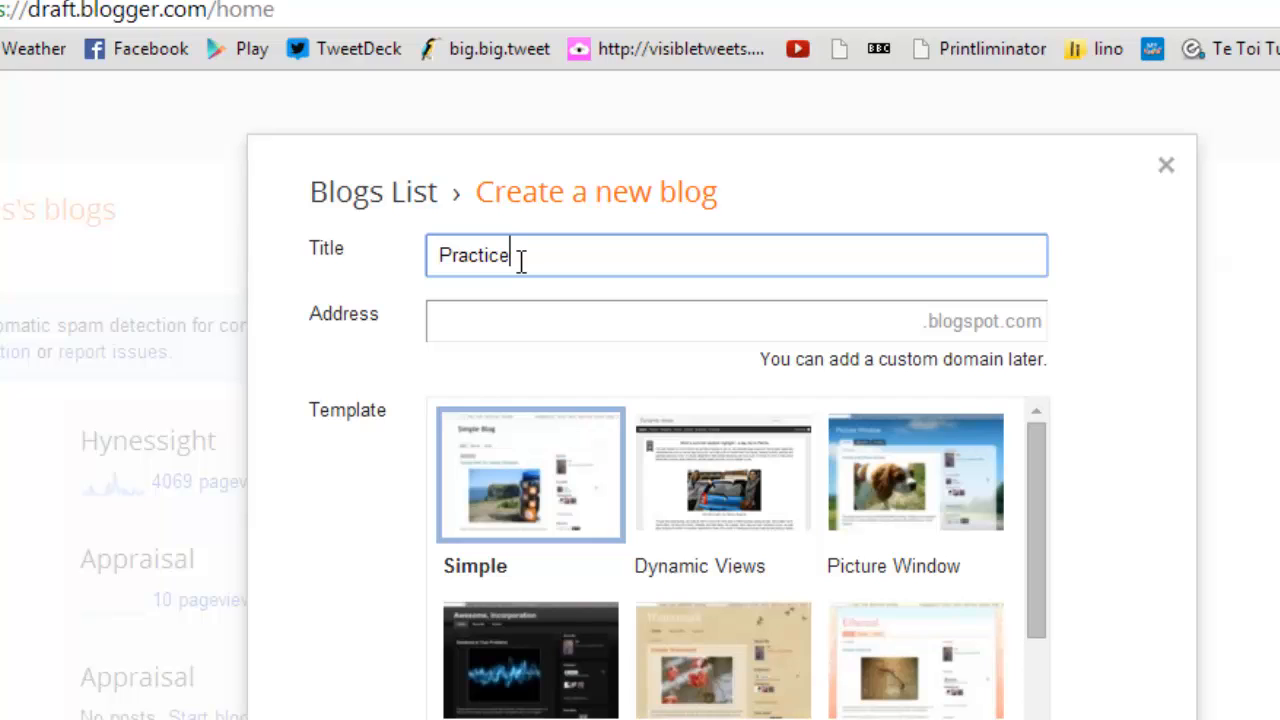
{"action": "type", "text": "igh"}
{"action": "left_click", "coordinate": [572, 515]}
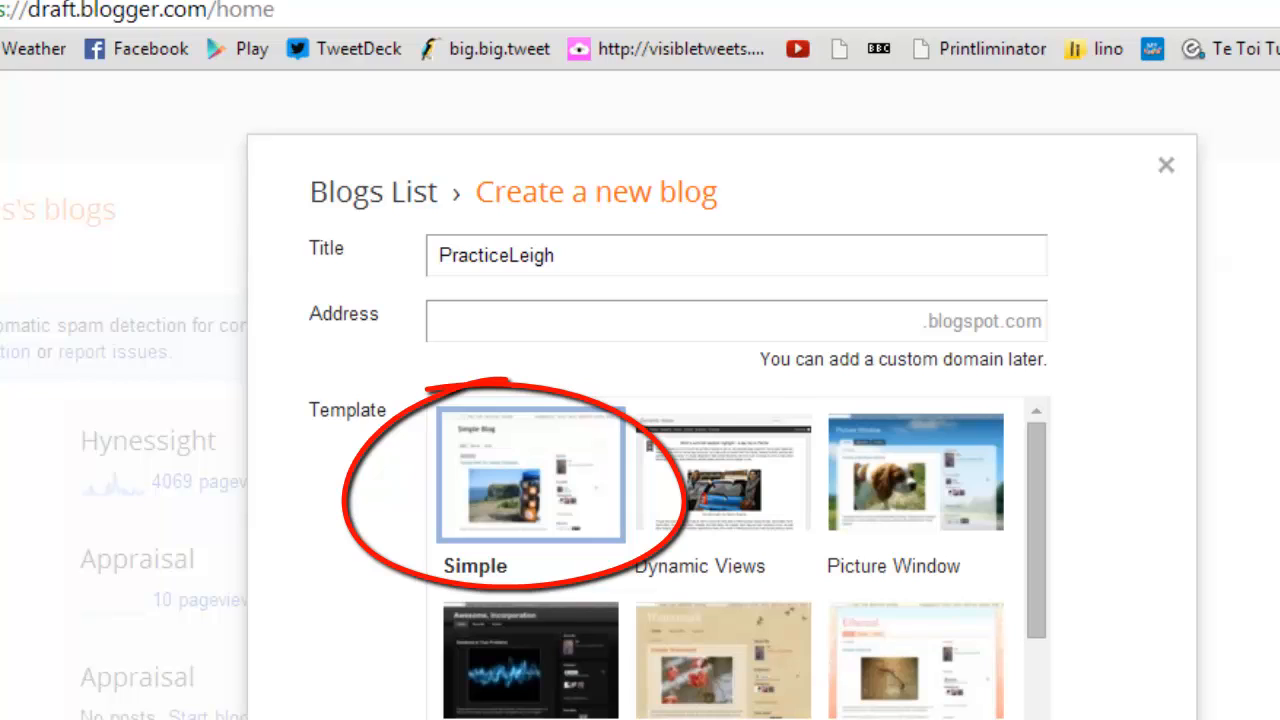
Set the blog address to "prictice" plus the owner's first name and create the blog.
{"action": "left_click", "coordinate": [753, 321]}
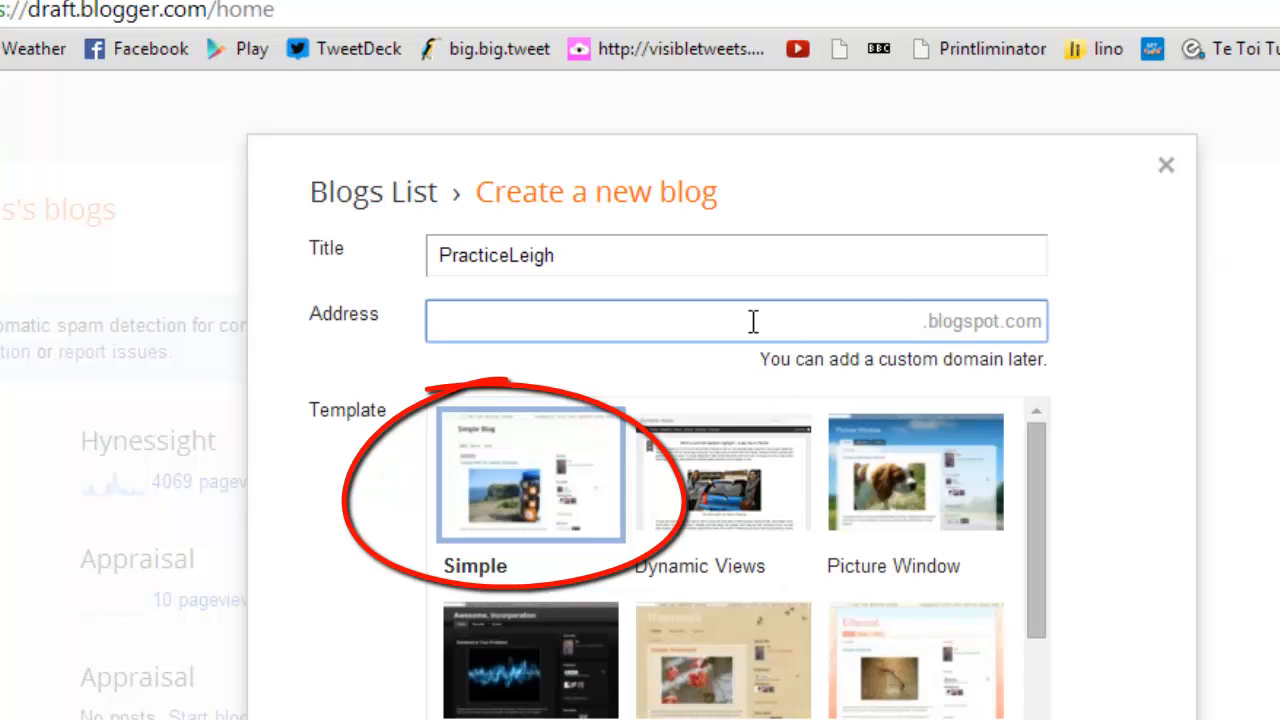
{"action": "type", "text": "pr"}
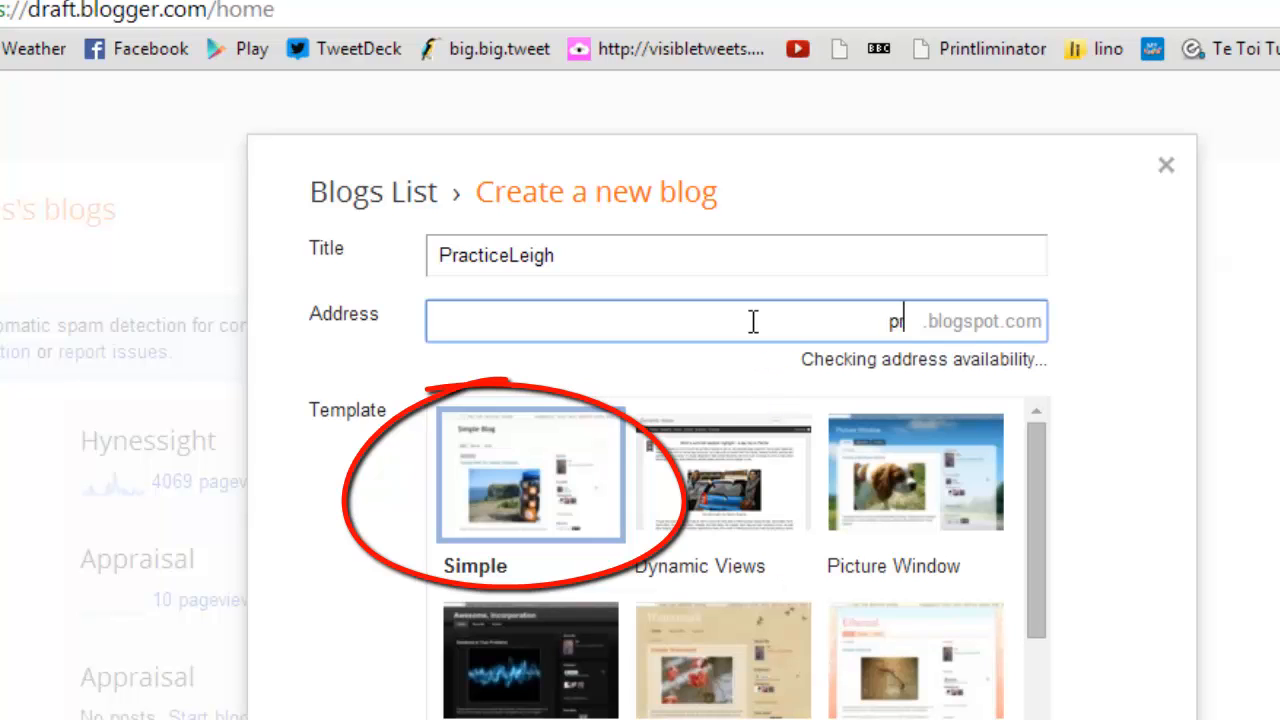
{"action": "type", "text": "icticeleig"}
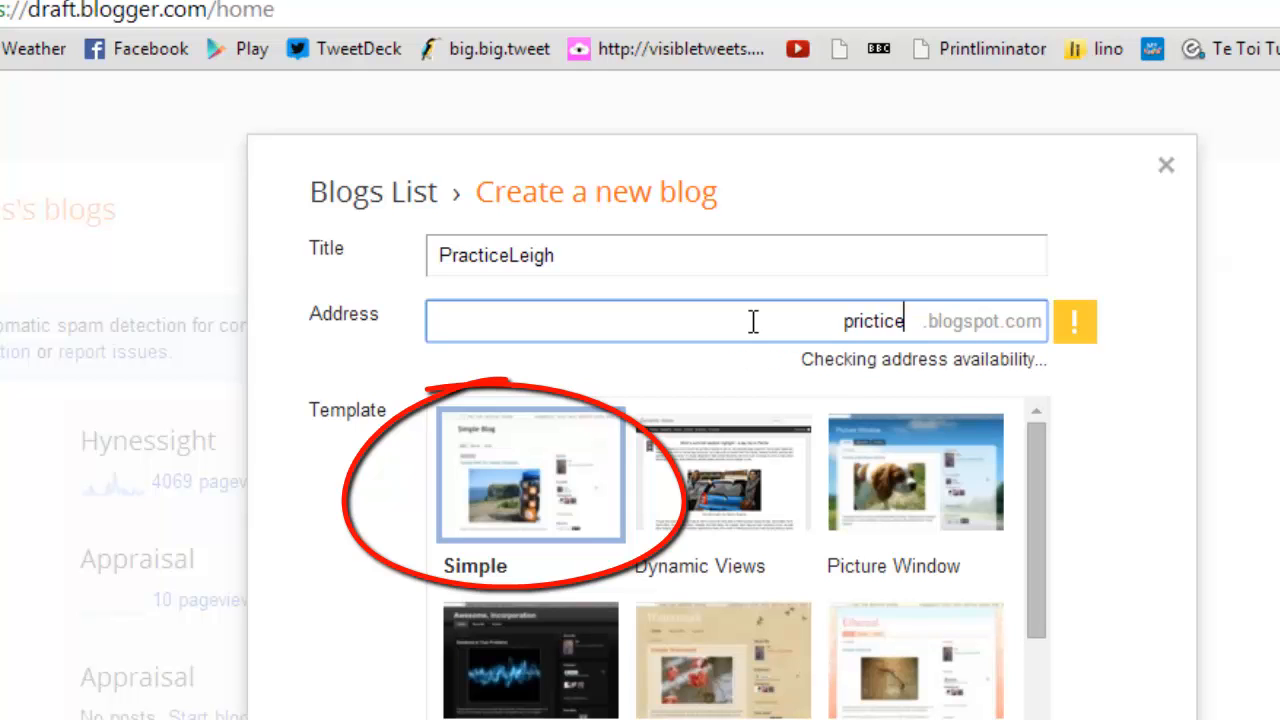
{"action": "type", "text": "h"}
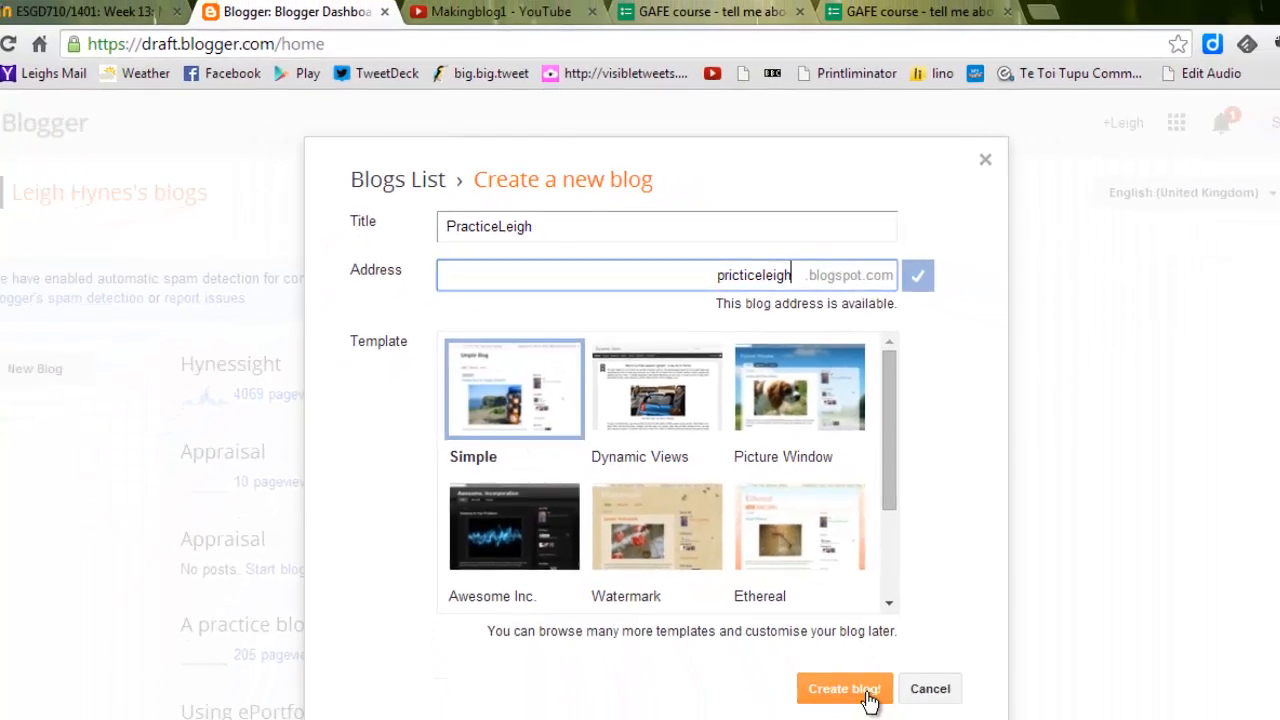
{"action": "left_click", "coordinate": [807, 626]}
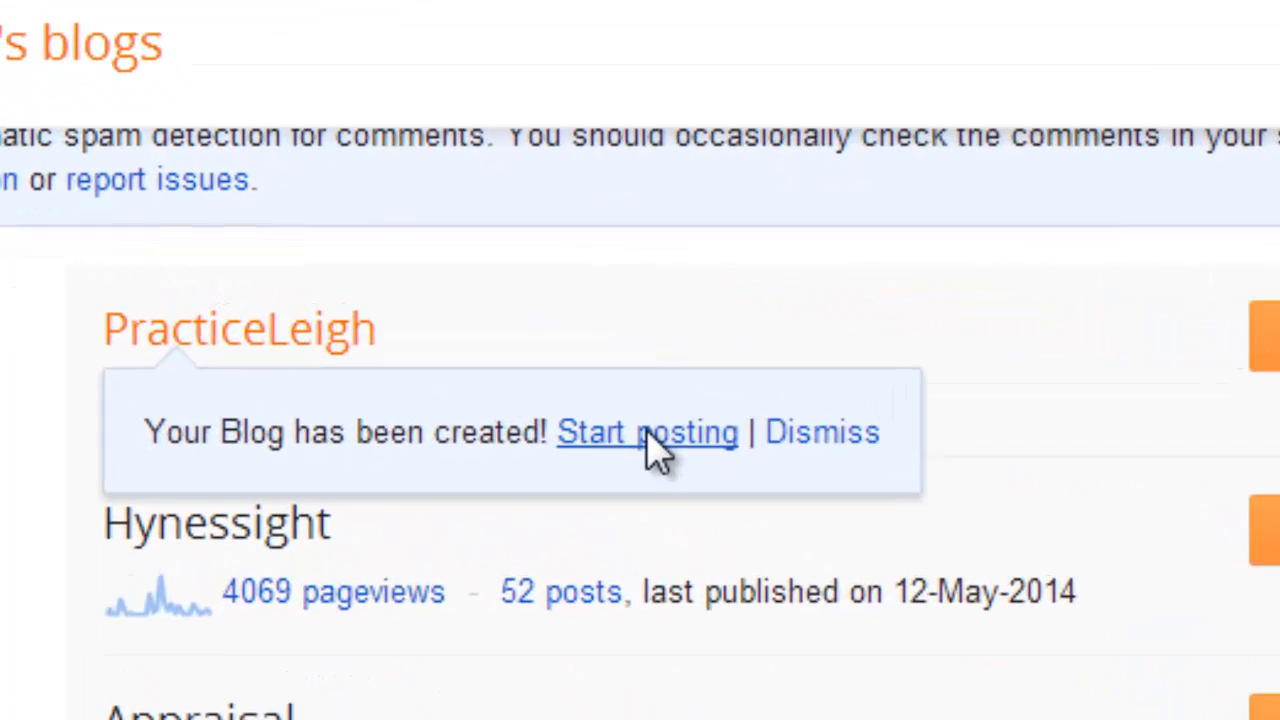
Start a post titled "First post on practice" with the body text "ouef yrnmdpq;azmz cnpowqia".
{"action": "left_click", "coordinate": [427, 336]}
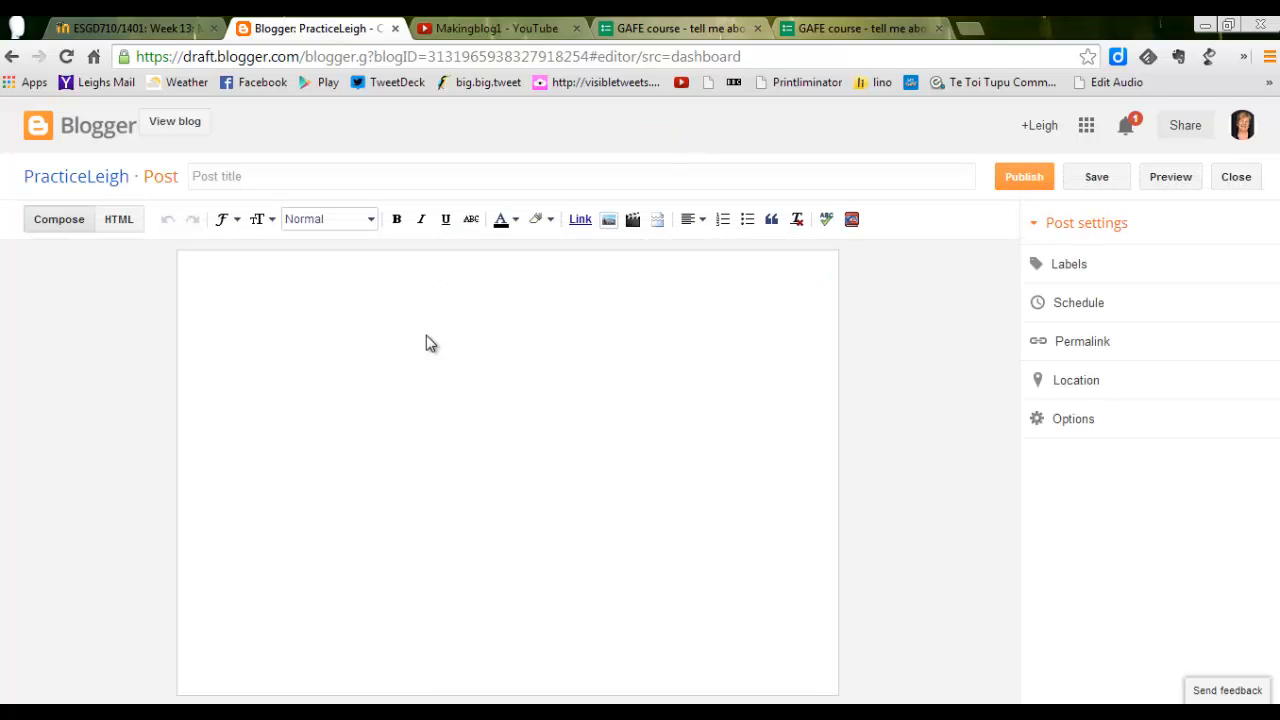
{"action": "left_click", "coordinate": [264, 180]}
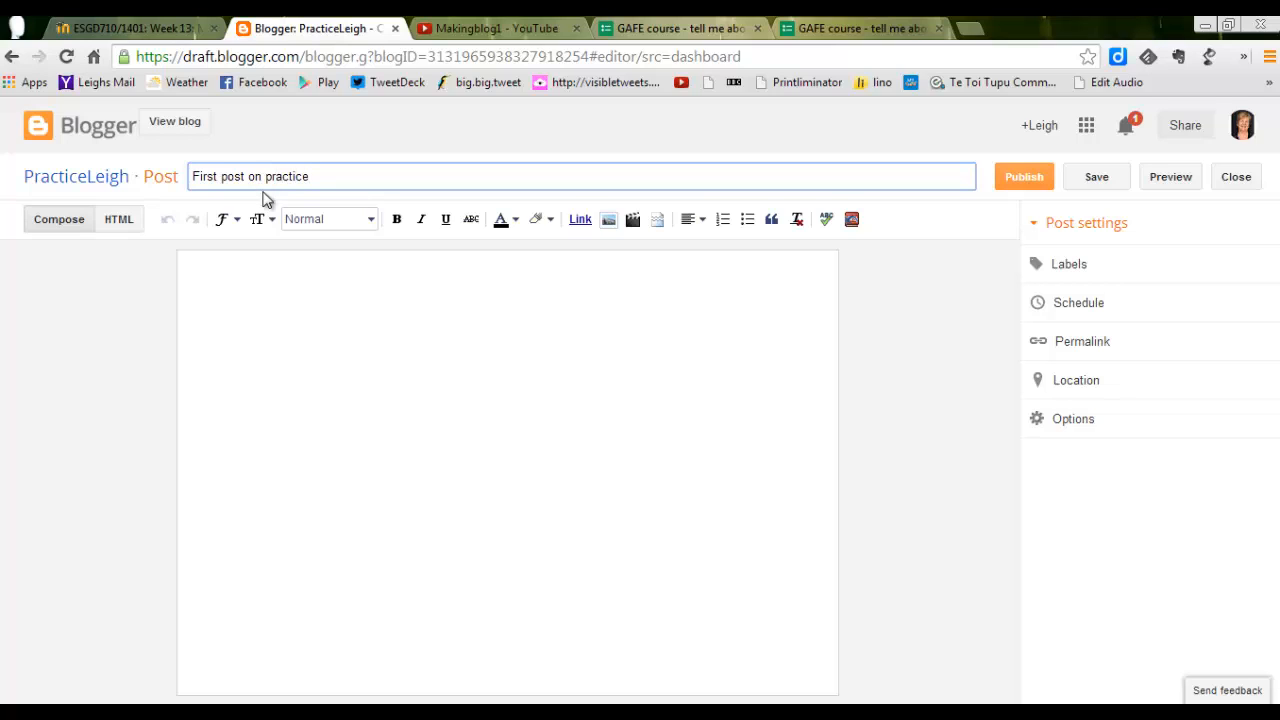
{"action": "left_click", "coordinate": [263, 272]}
{"action": "type", "text": "ouef yrnmdpg;azmz cnpowqia"}
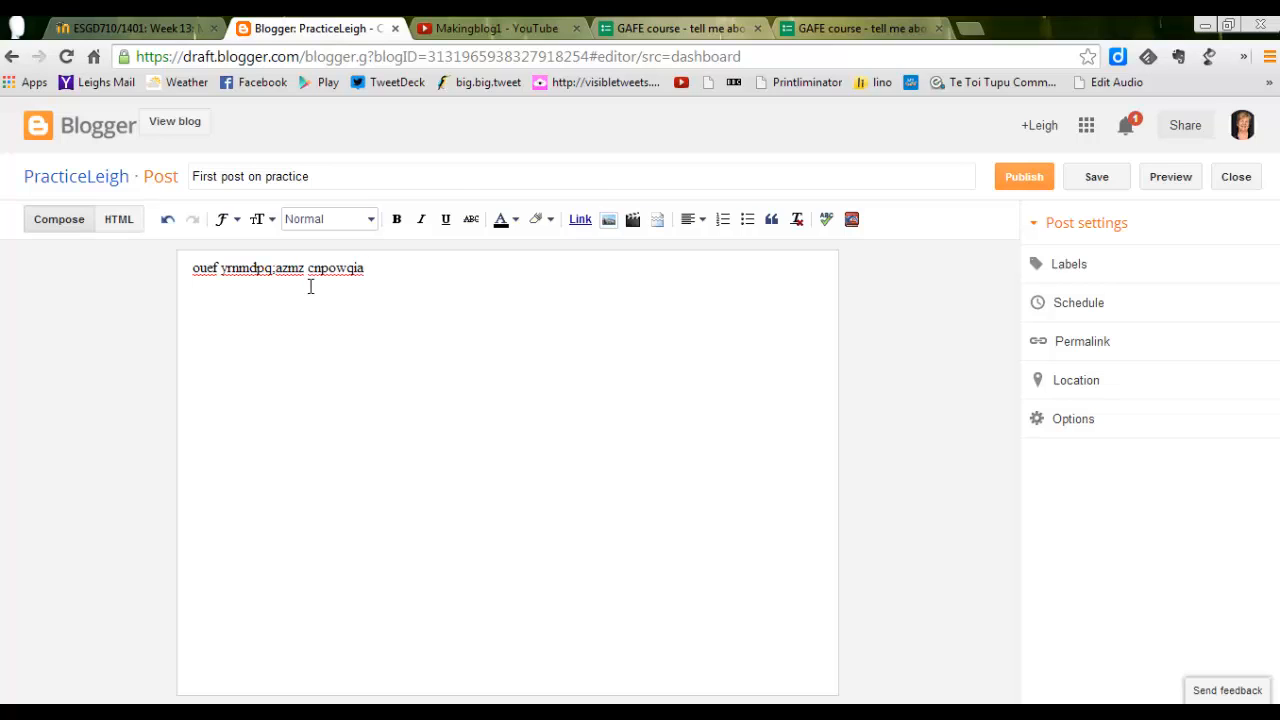
Upload the sister image from the Pictures library and insert it into the post.
{"action": "left_click", "coordinate": [606, 222]}
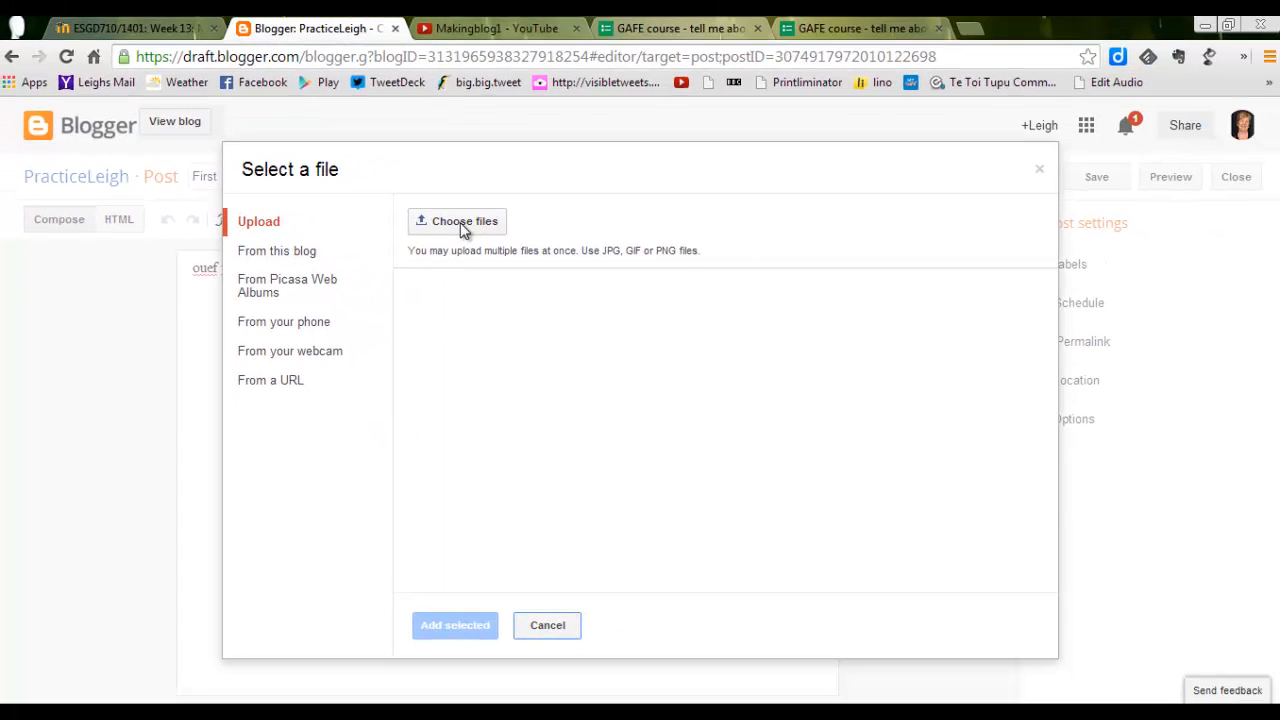
{"action": "left_click", "coordinate": [462, 222]}
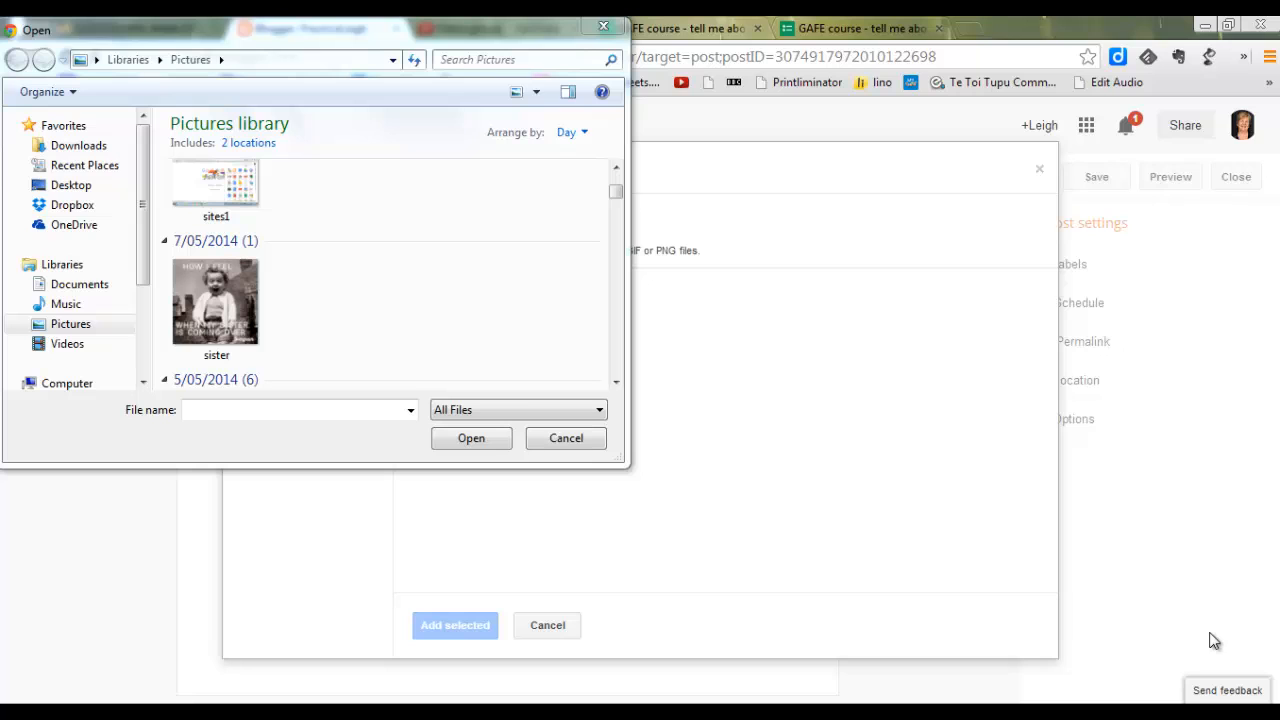
{"action": "left_click", "coordinate": [237, 320]}
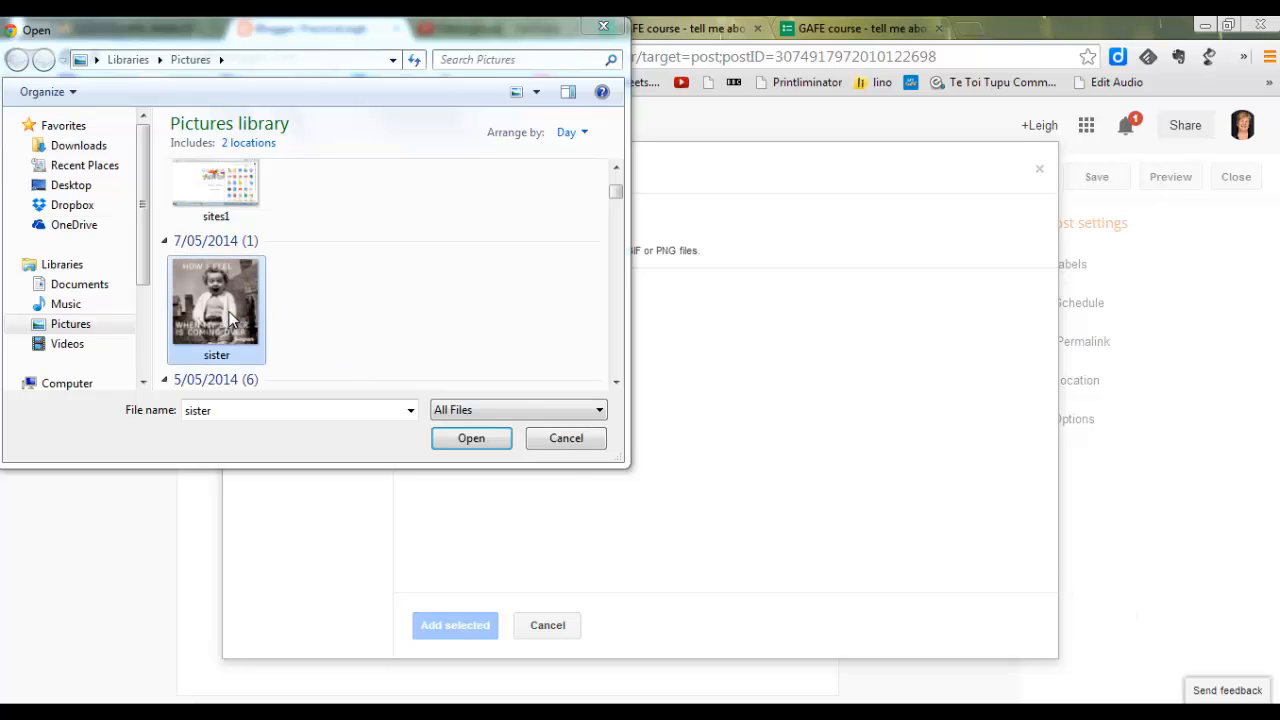
{"action": "left_click", "coordinate": [471, 438]}
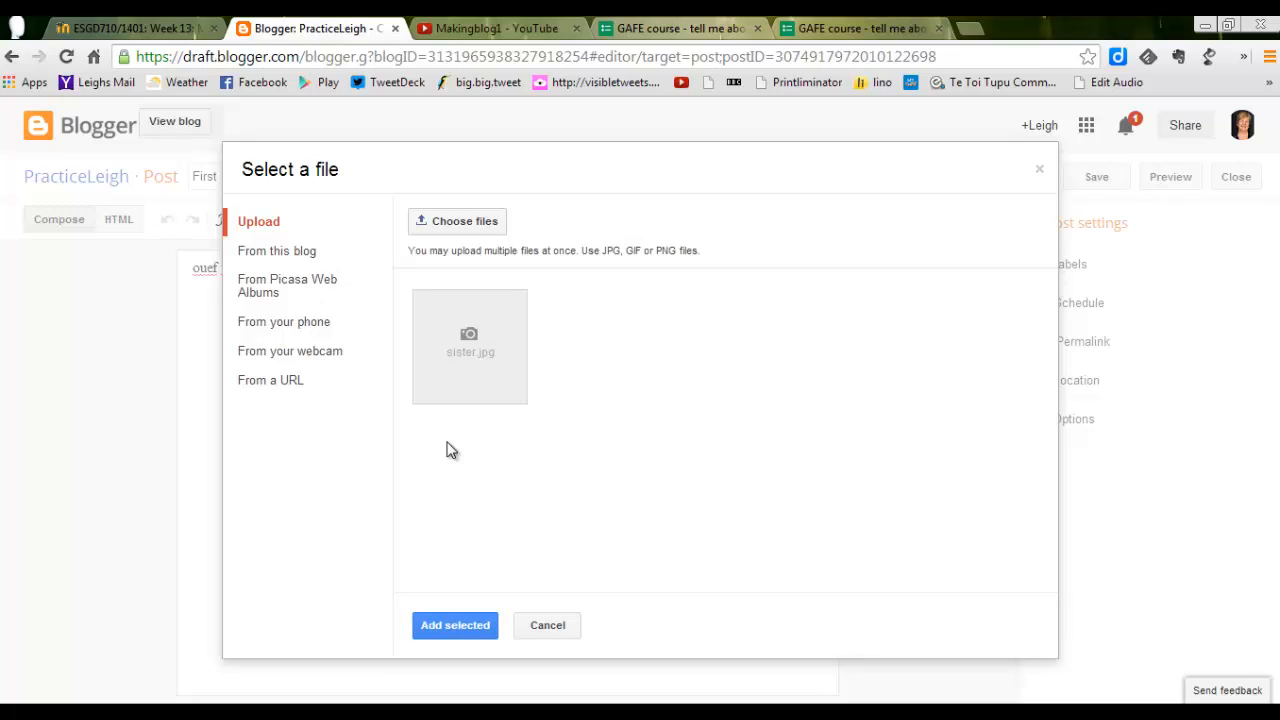
{"action": "left_click", "coordinate": [469, 377]}
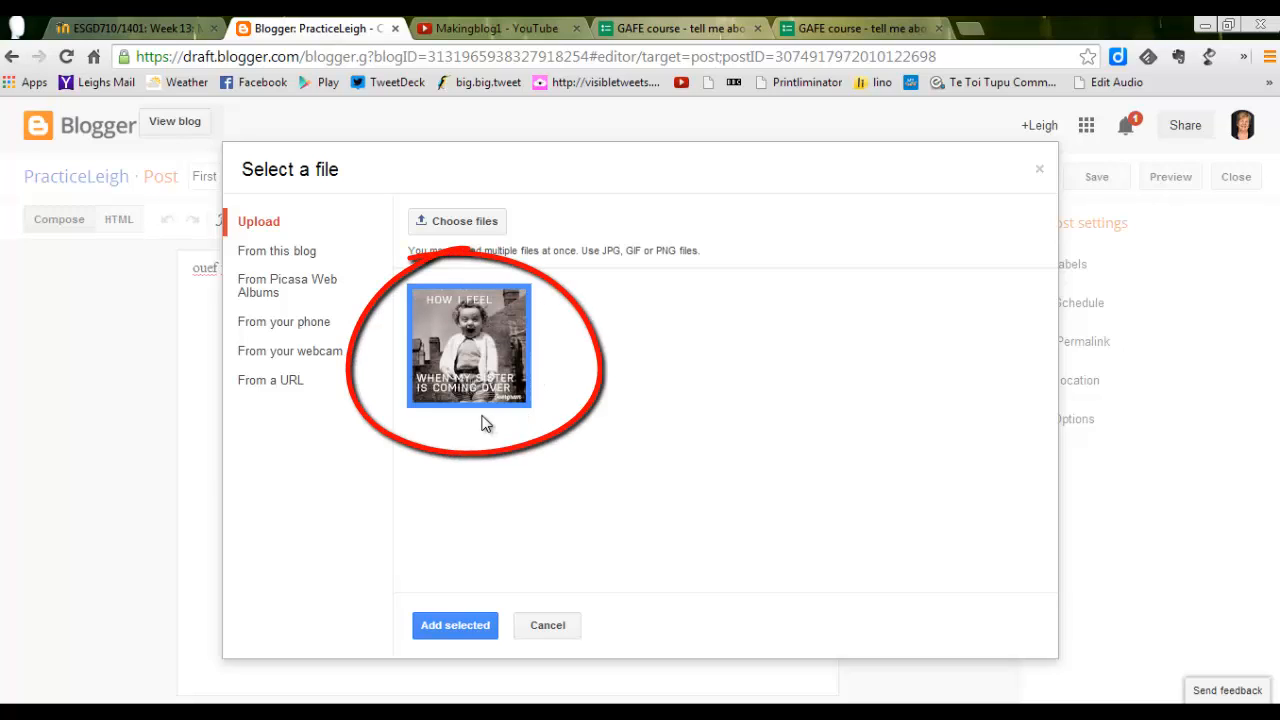
{"action": "left_click", "coordinate": [455, 626]}
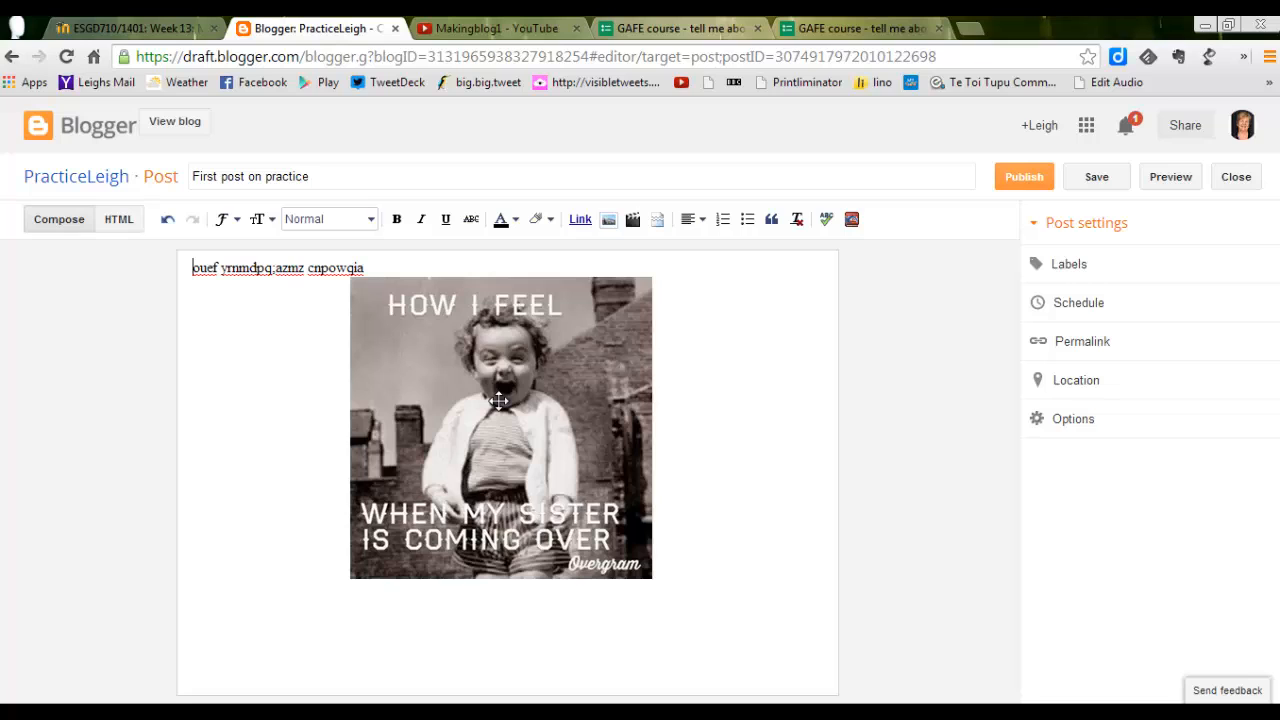
Resize the inserted image to Small and align it to the right.
{"action": "left_click", "coordinate": [523, 422]}
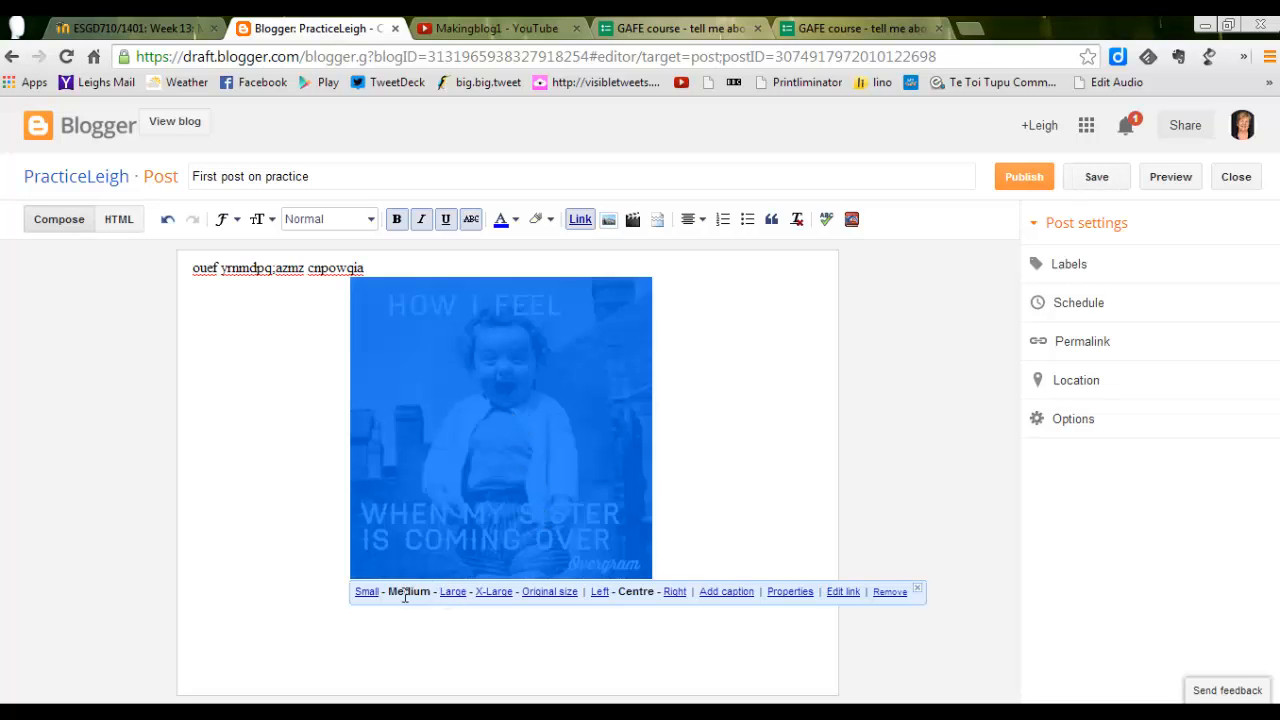
{"action": "left_click", "coordinate": [367, 591]}
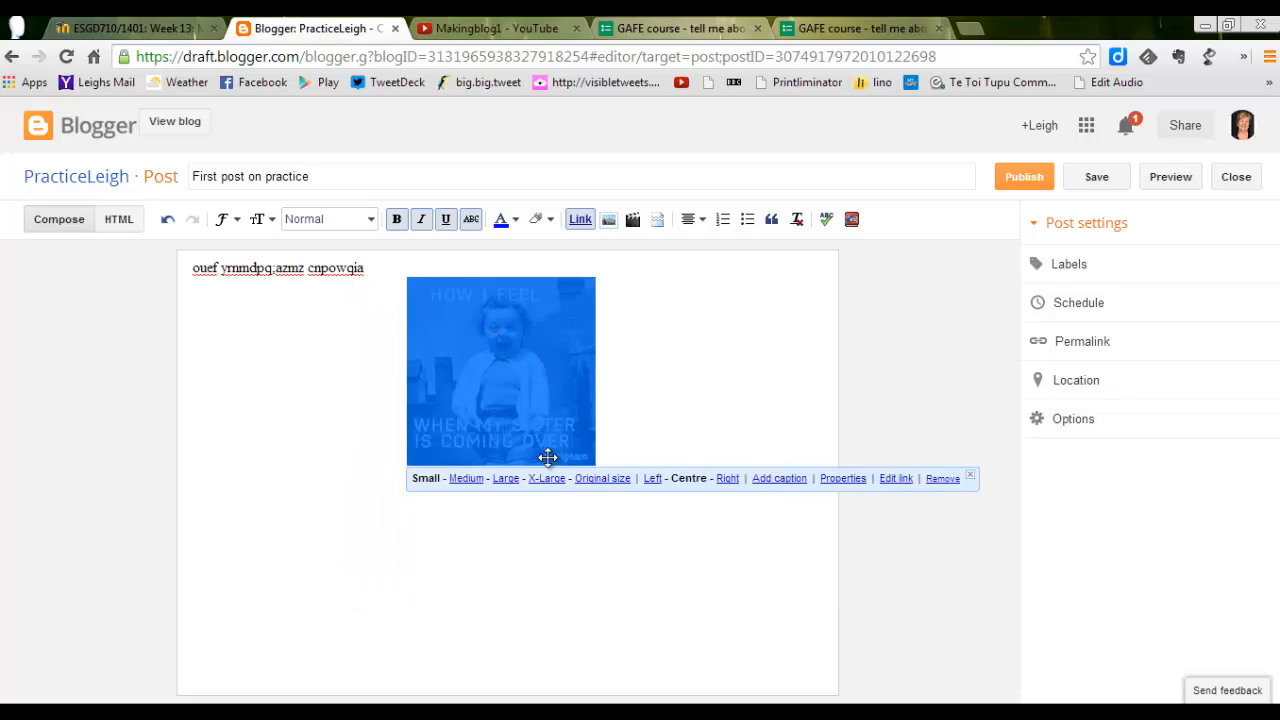
{"action": "left_click", "coordinate": [728, 480]}
Add a second line of text, "ompWDJC Z", in the space beside the image.
{"action": "left_click", "coordinate": [600, 396]}
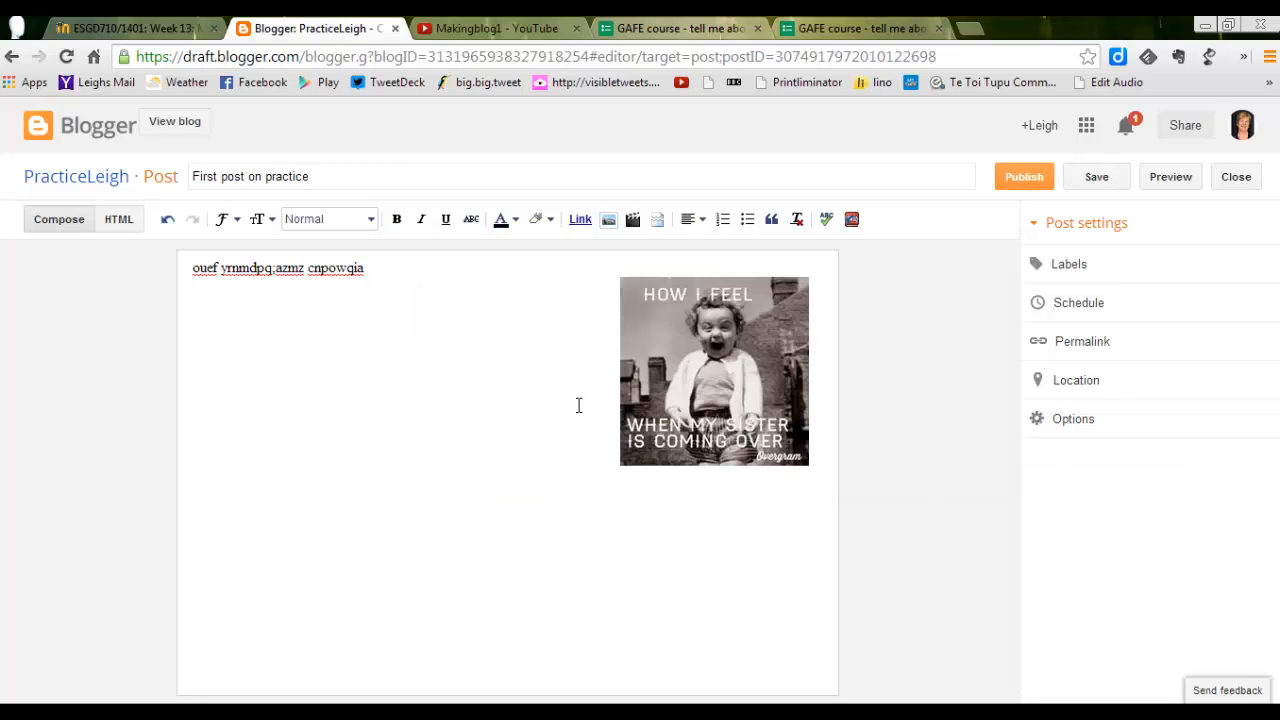
{"action": "type", "text": "omp"}
{"action": "key", "text": "Caps_Lock"}
{"action": "type", "text": "WDJC Z"}
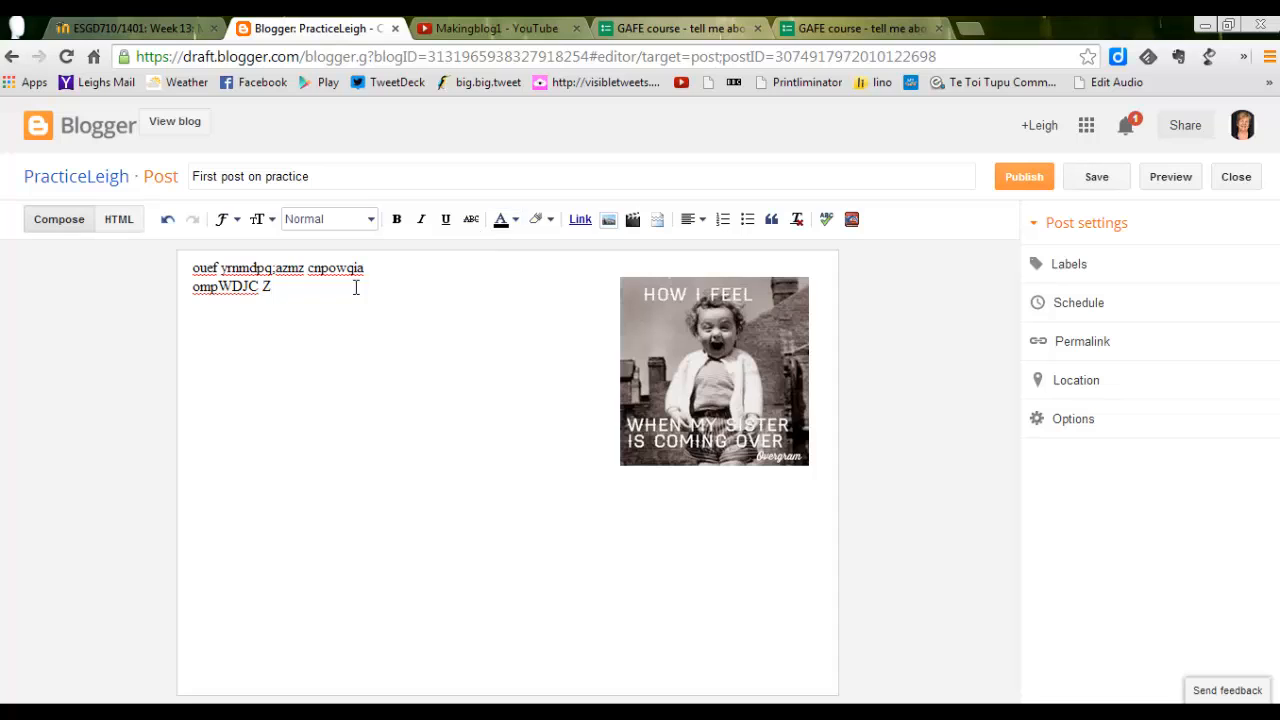
Set the text colour of both lines of the post to red and their background highlight to purple.
{"action": "key", "text": "ctrl+a"}
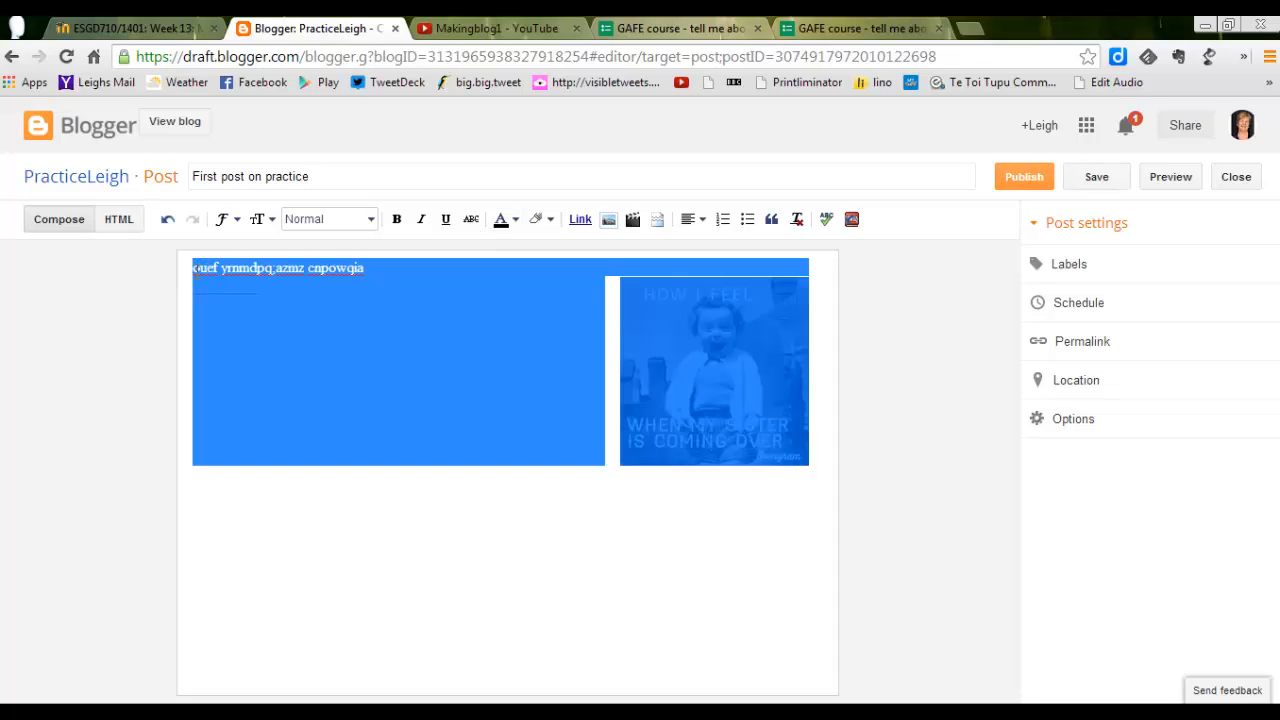
{"action": "left_click", "coordinate": [266, 323]}
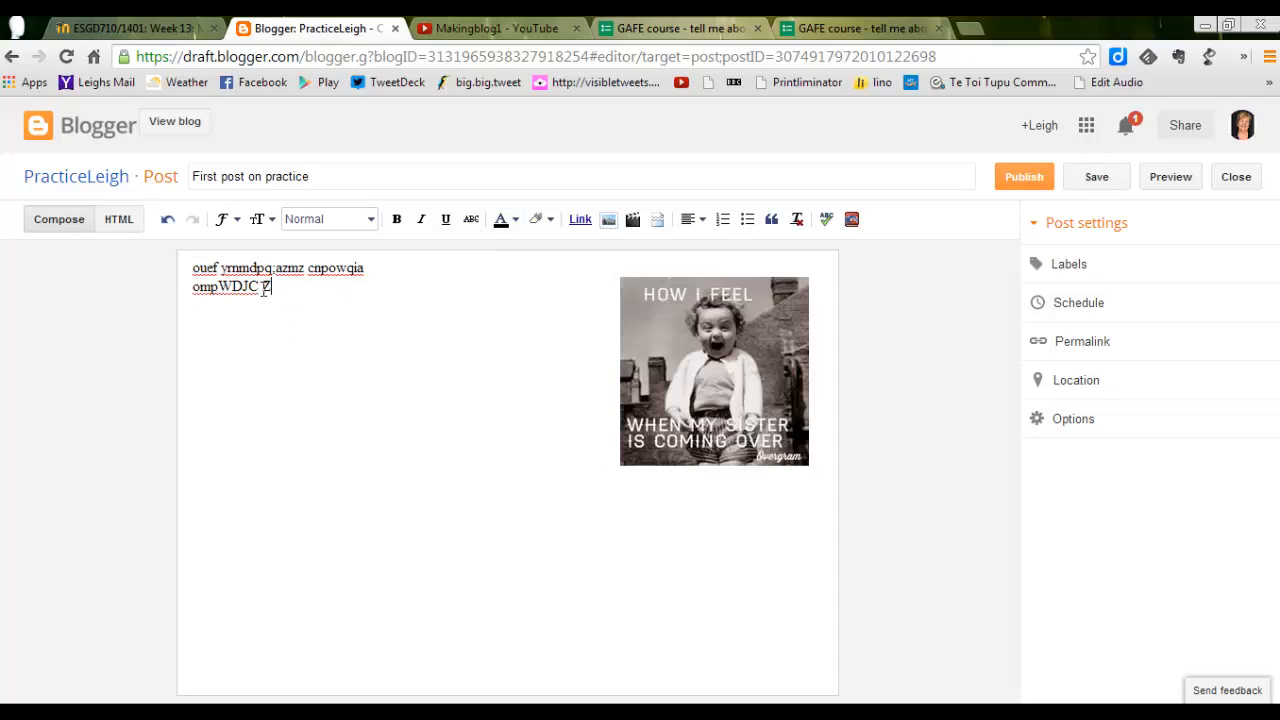
{"action": "left_click_drag", "start_coordinate": [265, 289], "coordinate": [189, 270]}
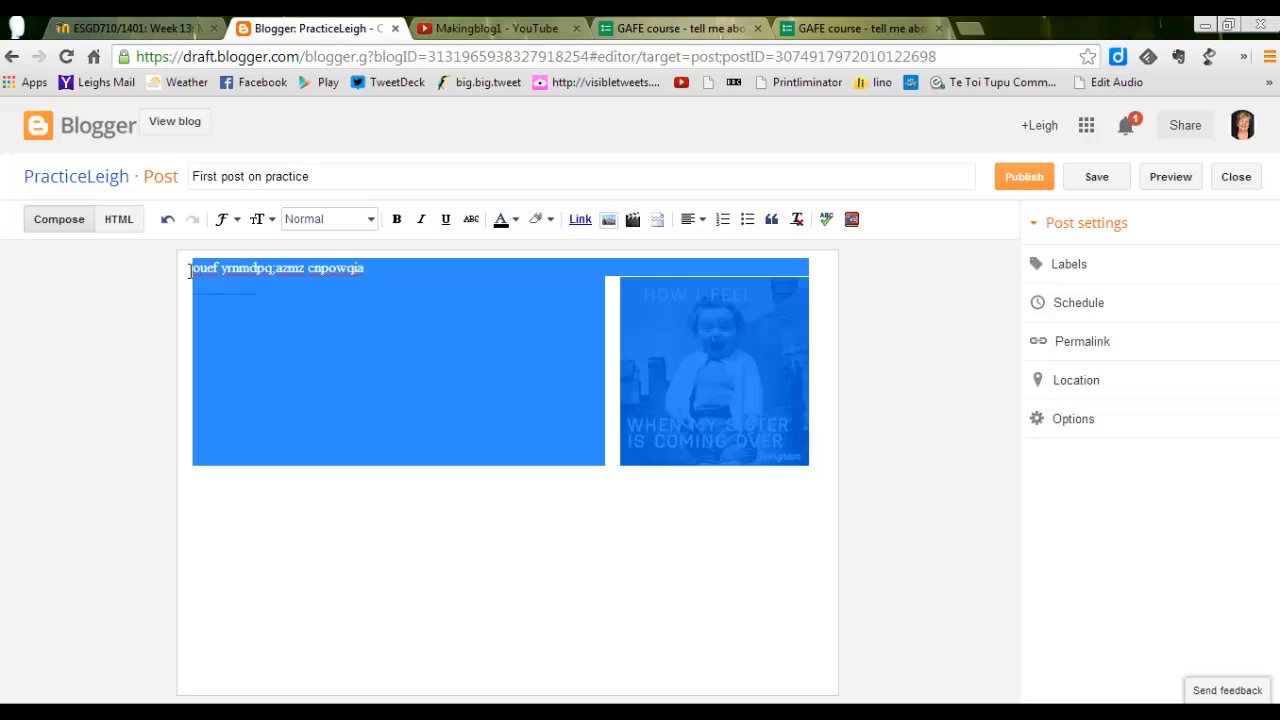
{"action": "left_click", "coordinate": [513, 222]}
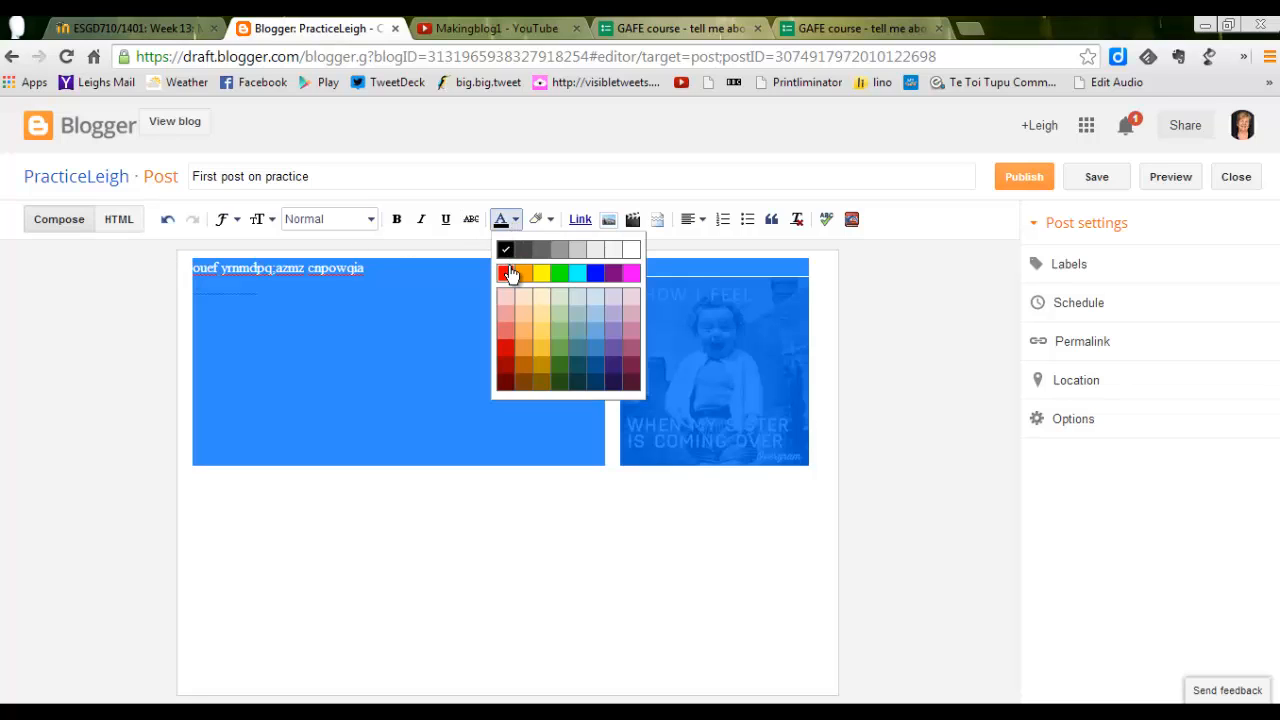
{"action": "left_click", "coordinate": [506, 274]}
{"action": "left_click", "coordinate": [513, 222]}
{"action": "left_click", "coordinate": [549, 219]}
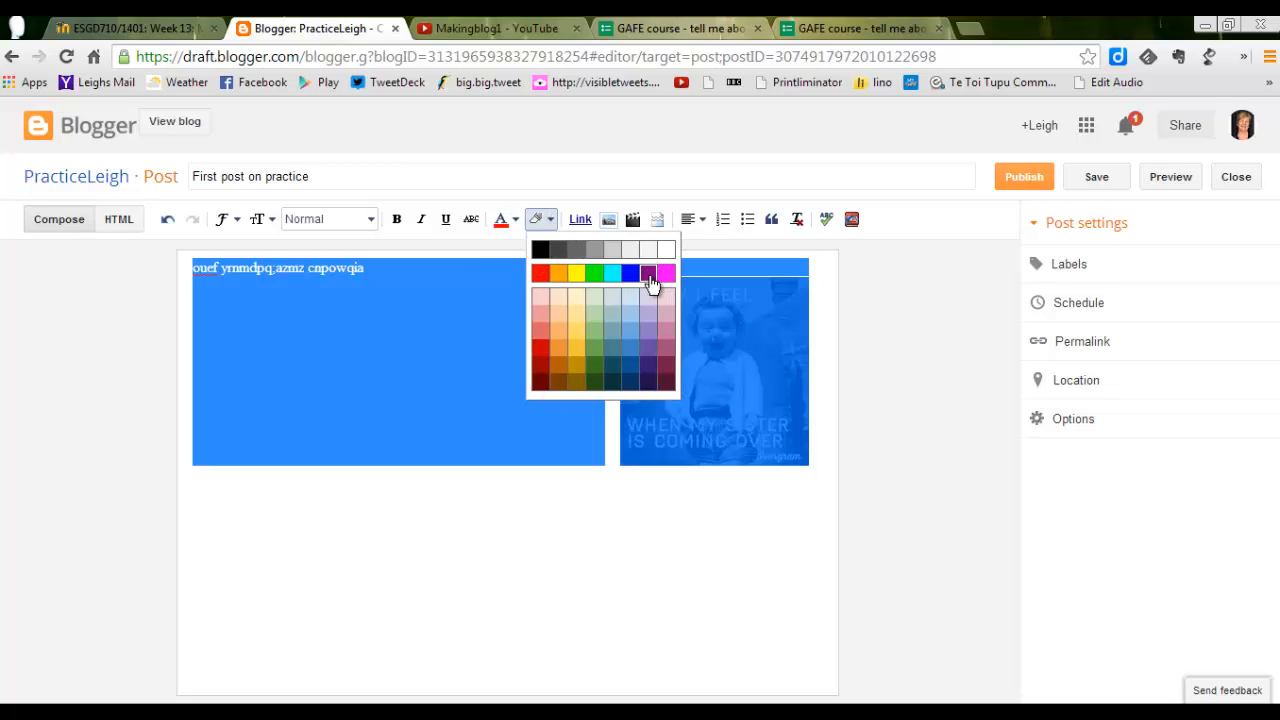
{"action": "left_click", "coordinate": [650, 275]}
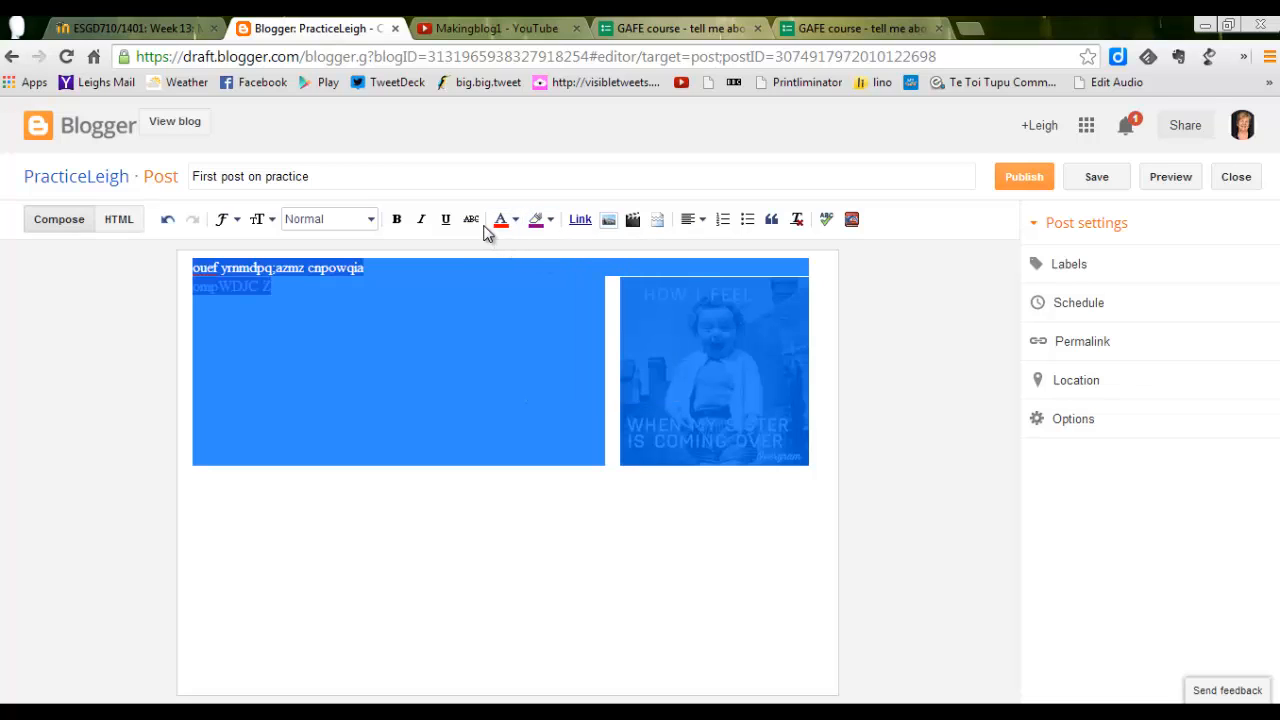
Keep the selected post text in the Normal paragraph style and set its font size to Large.
{"action": "left_click", "coordinate": [371, 221]}
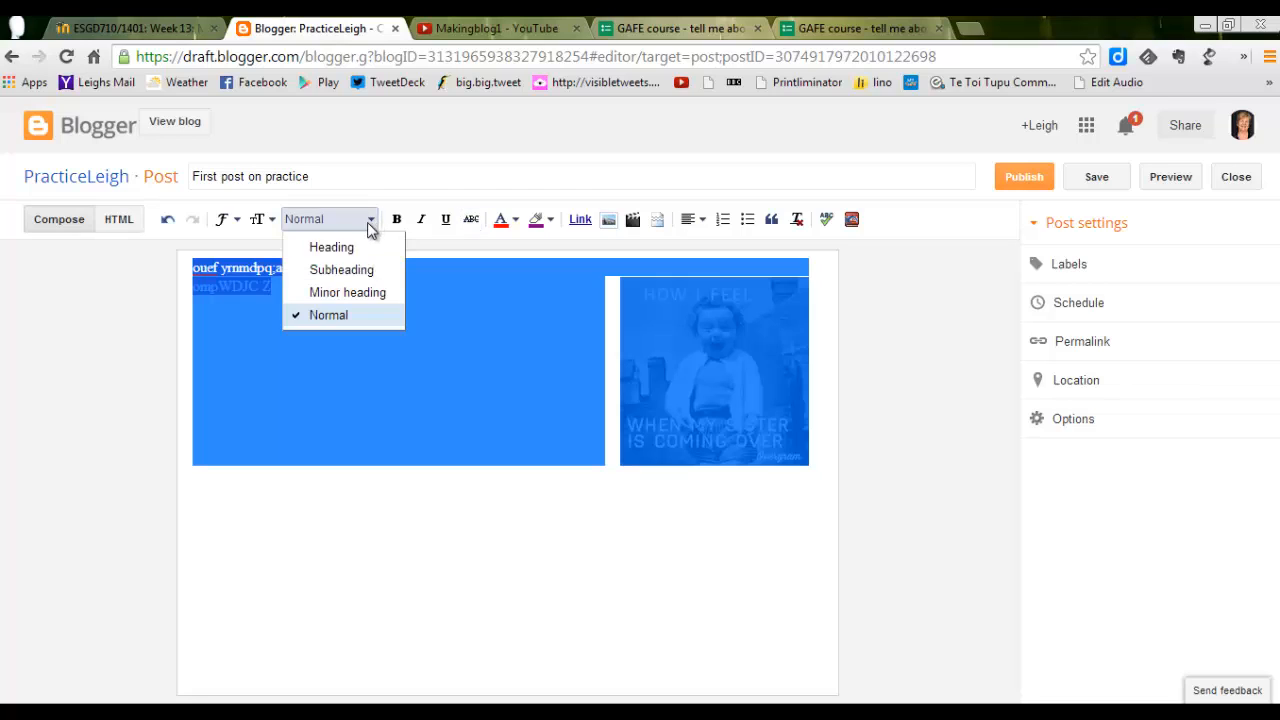
{"action": "left_click", "coordinate": [344, 316]}
{"action": "left_click", "coordinate": [270, 220]}
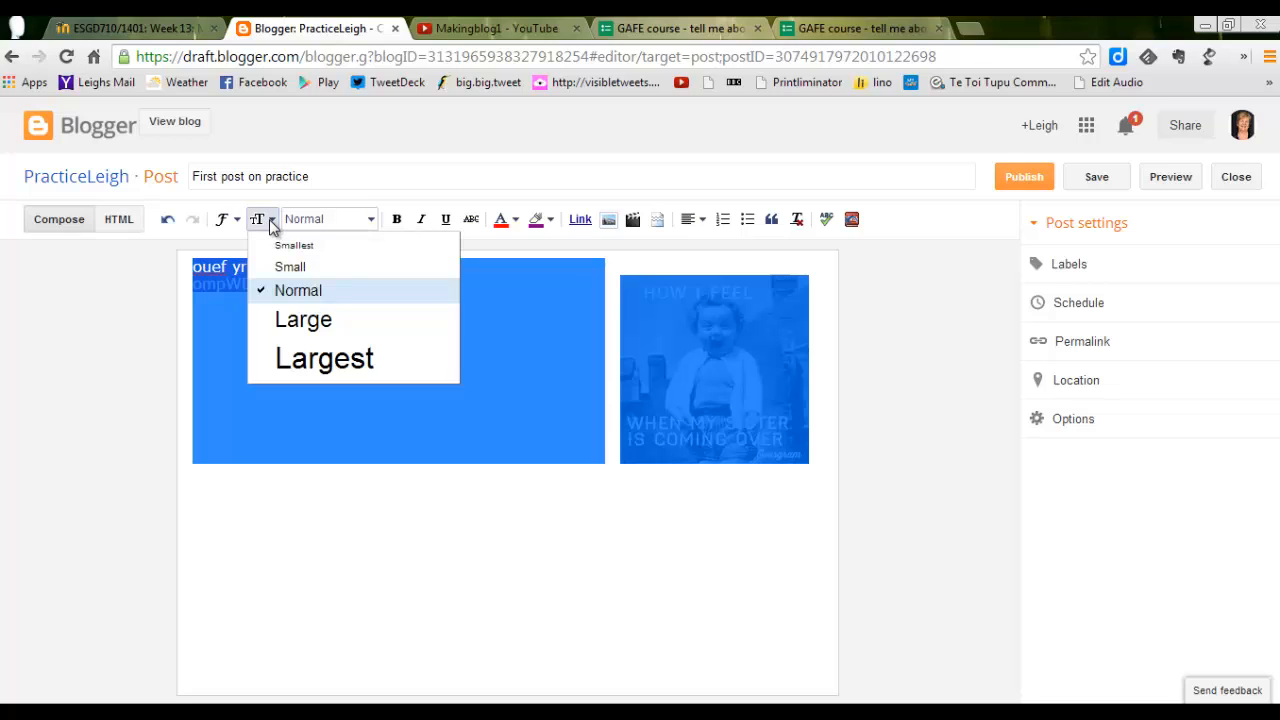
{"action": "left_click", "coordinate": [297, 322]}
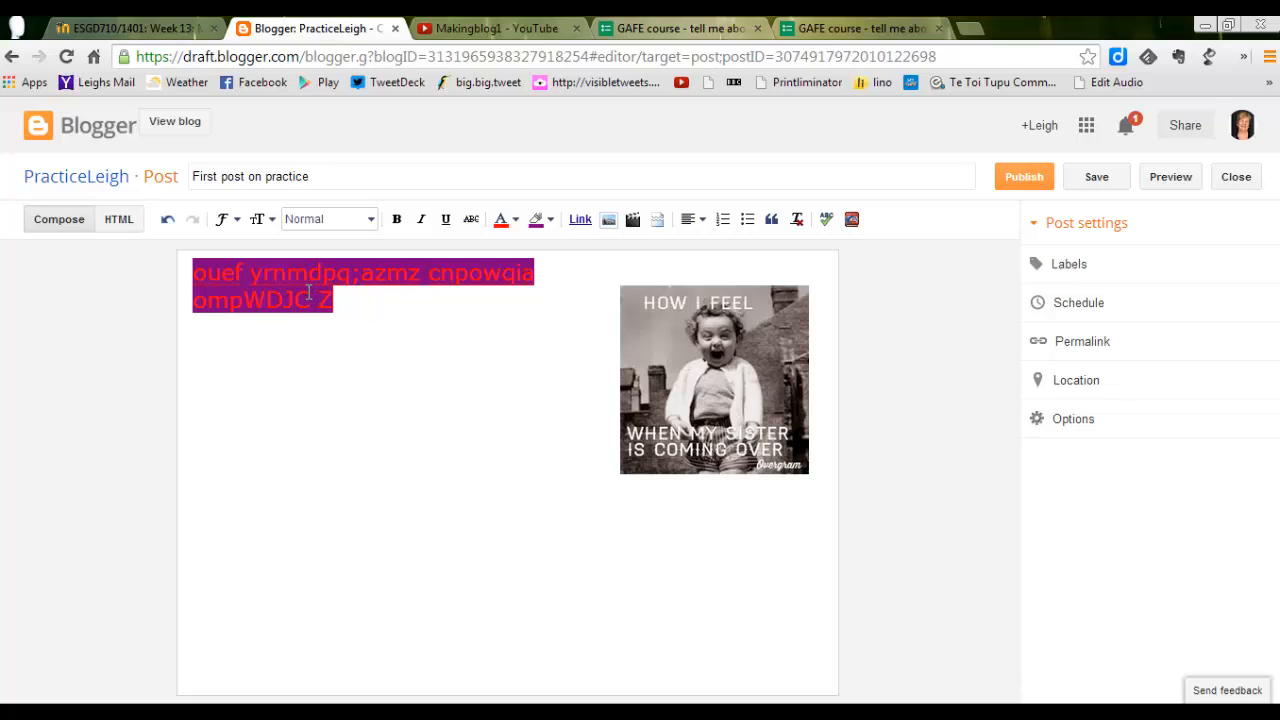
Set the background highlight of both text lines to white and their text colour to purple.
{"action": "left_click_drag", "start_coordinate": [346, 310], "coordinate": [198, 270]}
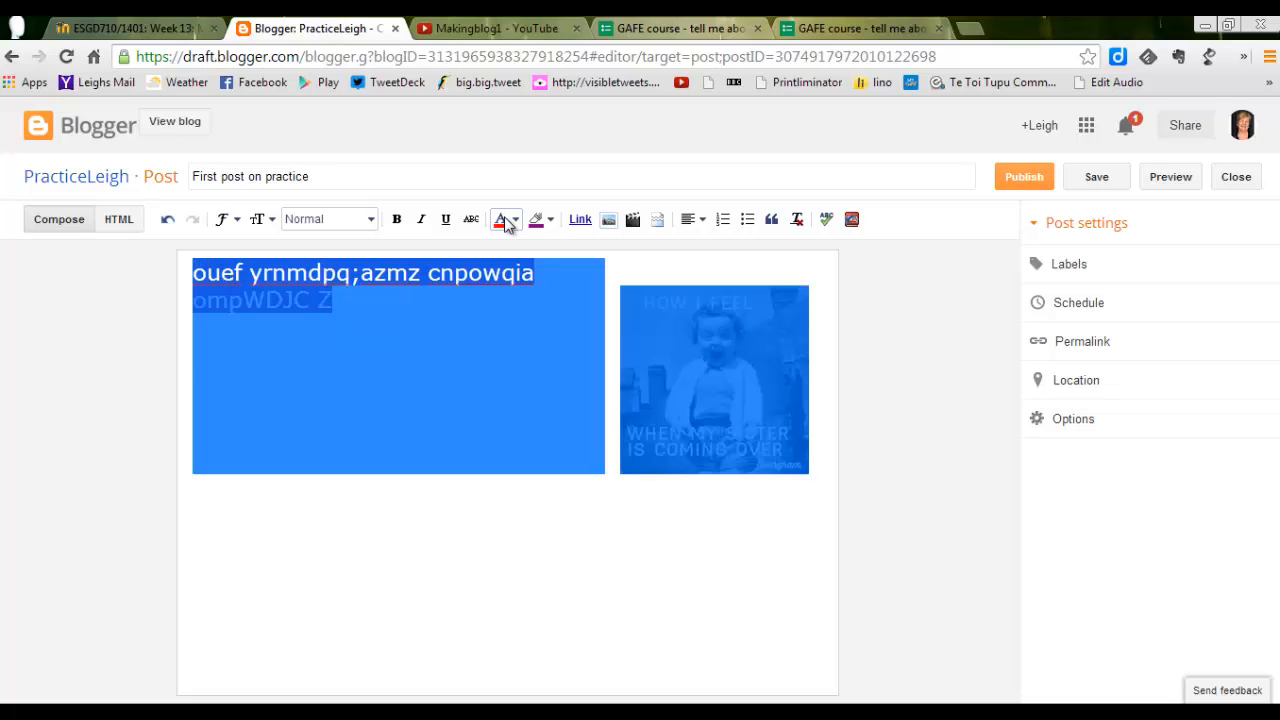
{"action": "left_click", "coordinate": [550, 219]}
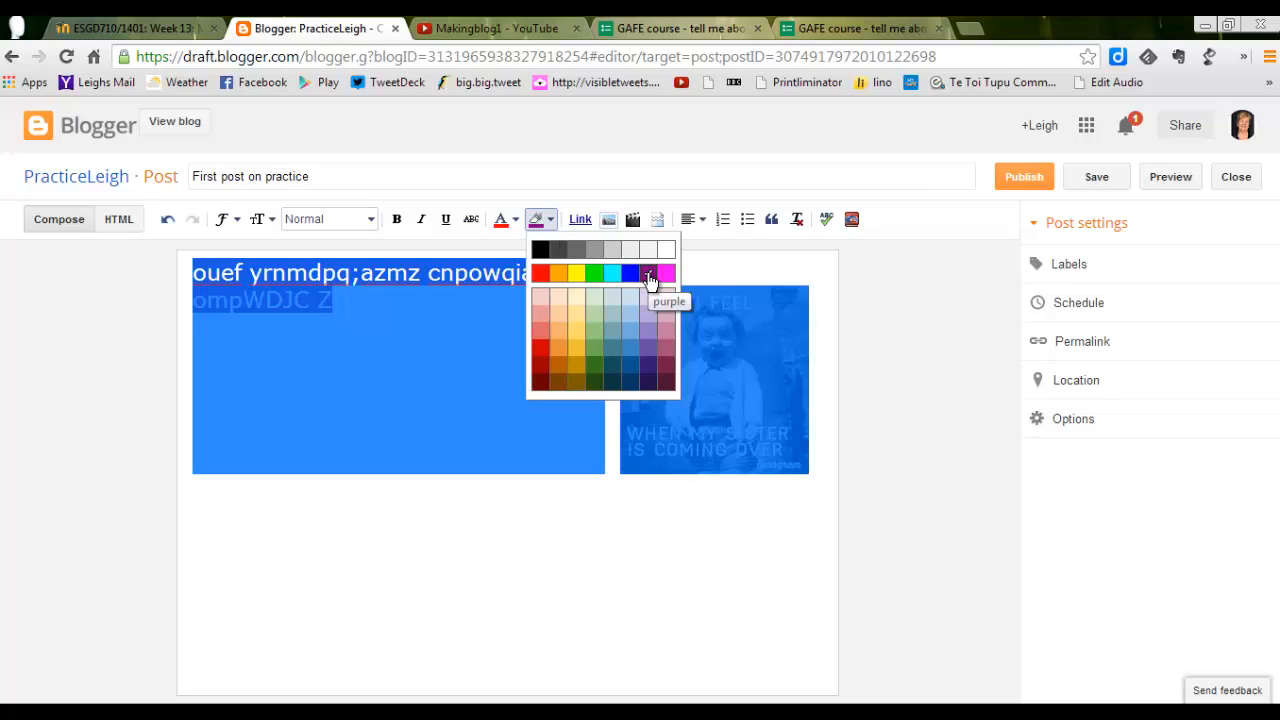
{"action": "left_click", "coordinate": [667, 252]}
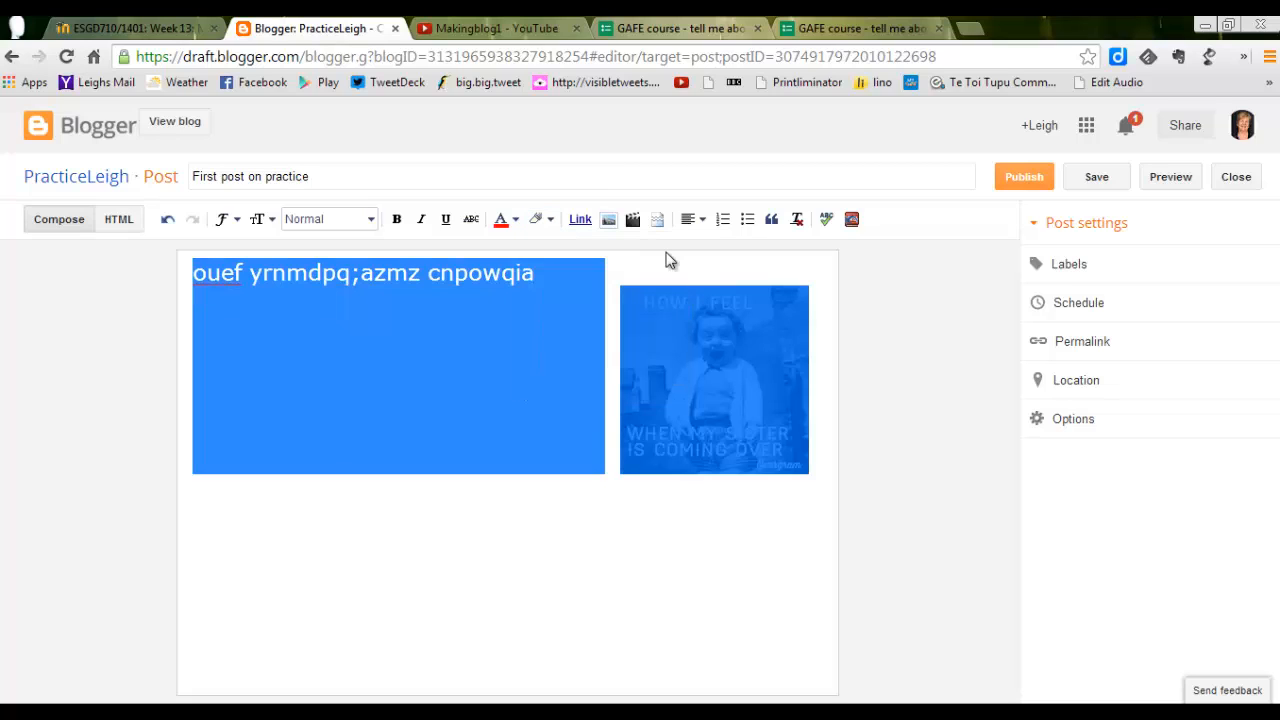
{"action": "left_click", "coordinate": [514, 221]}
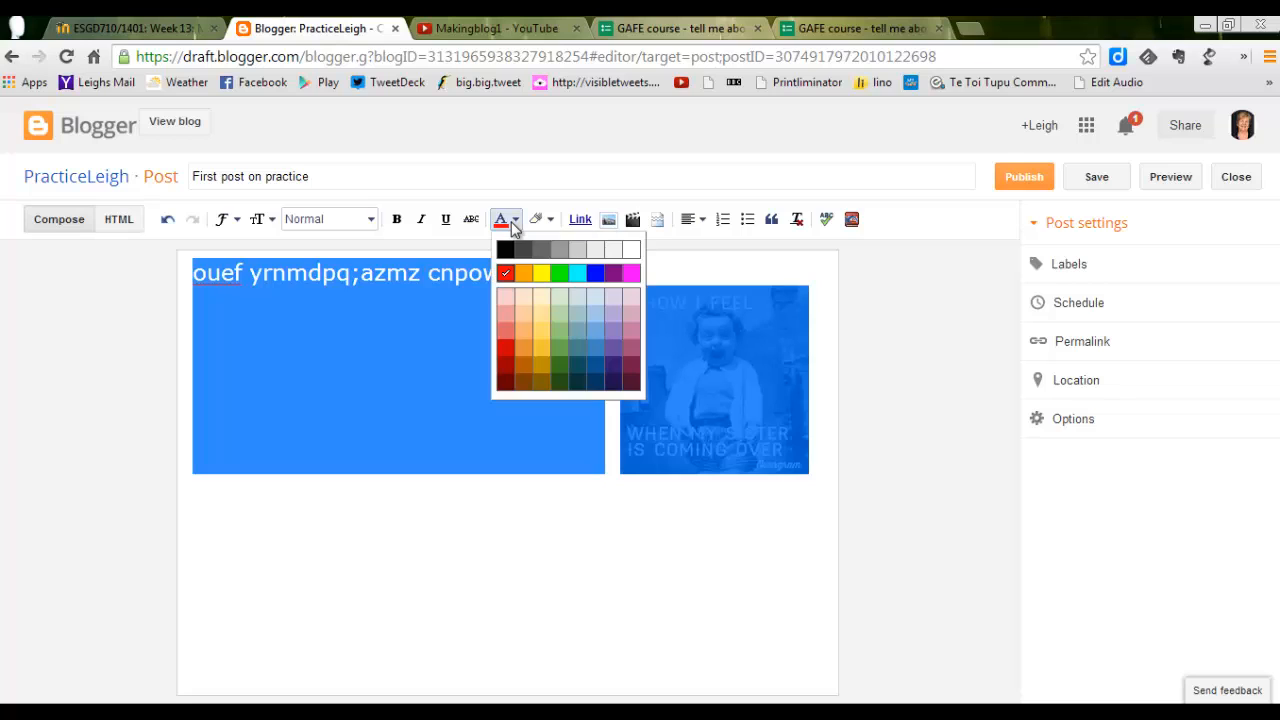
{"action": "left_click", "coordinate": [613, 276]}
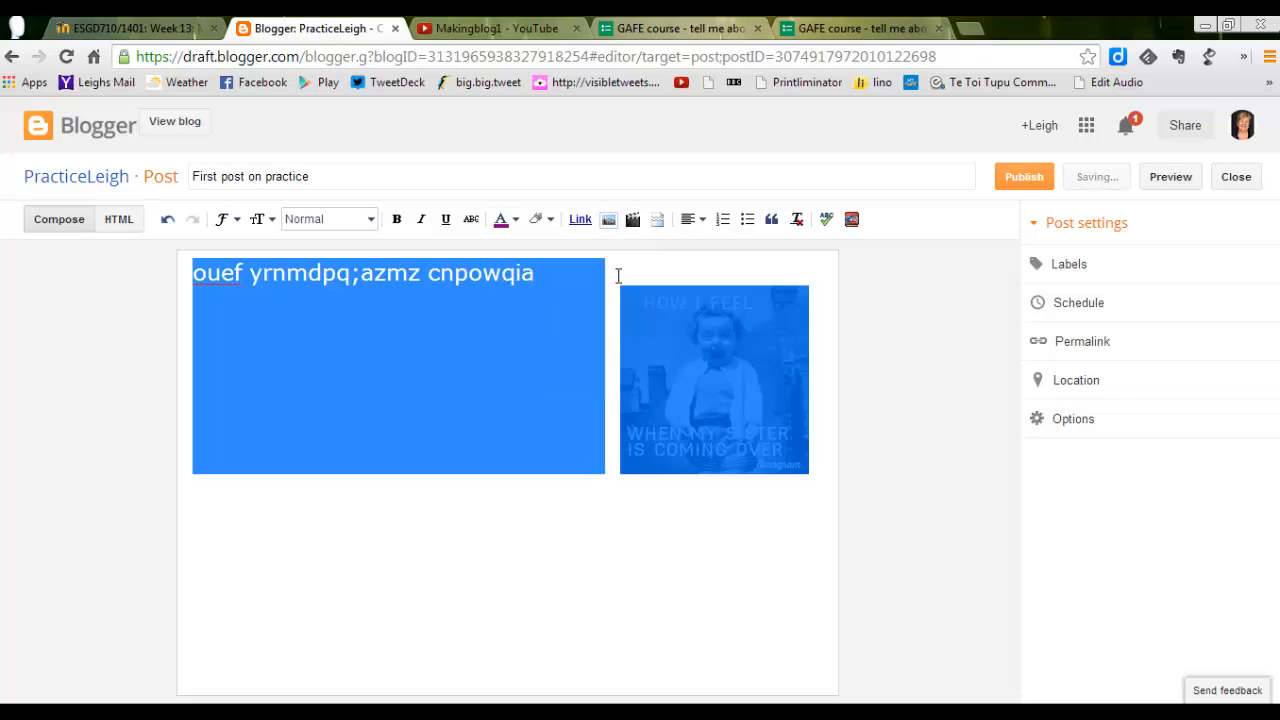
{"action": "left_click", "coordinate": [490, 304]}
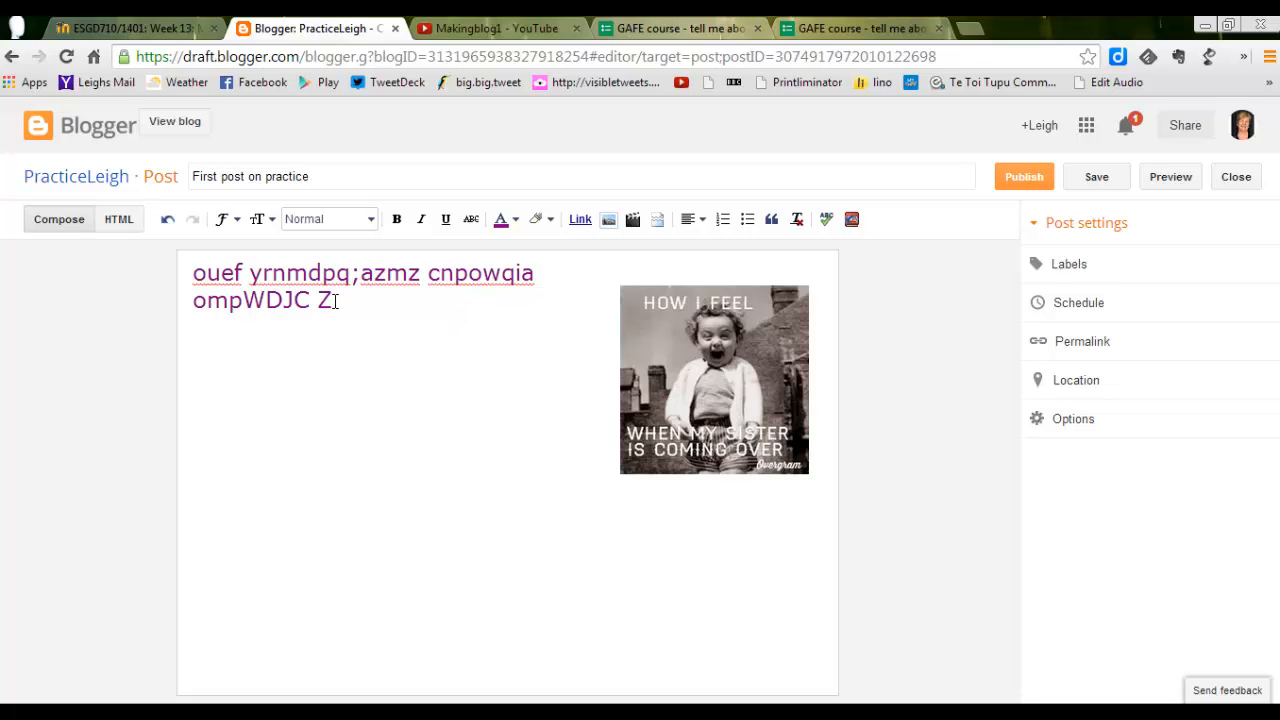
{"action": "left_click_drag", "start_coordinate": [336, 301], "coordinate": [243, 301]}
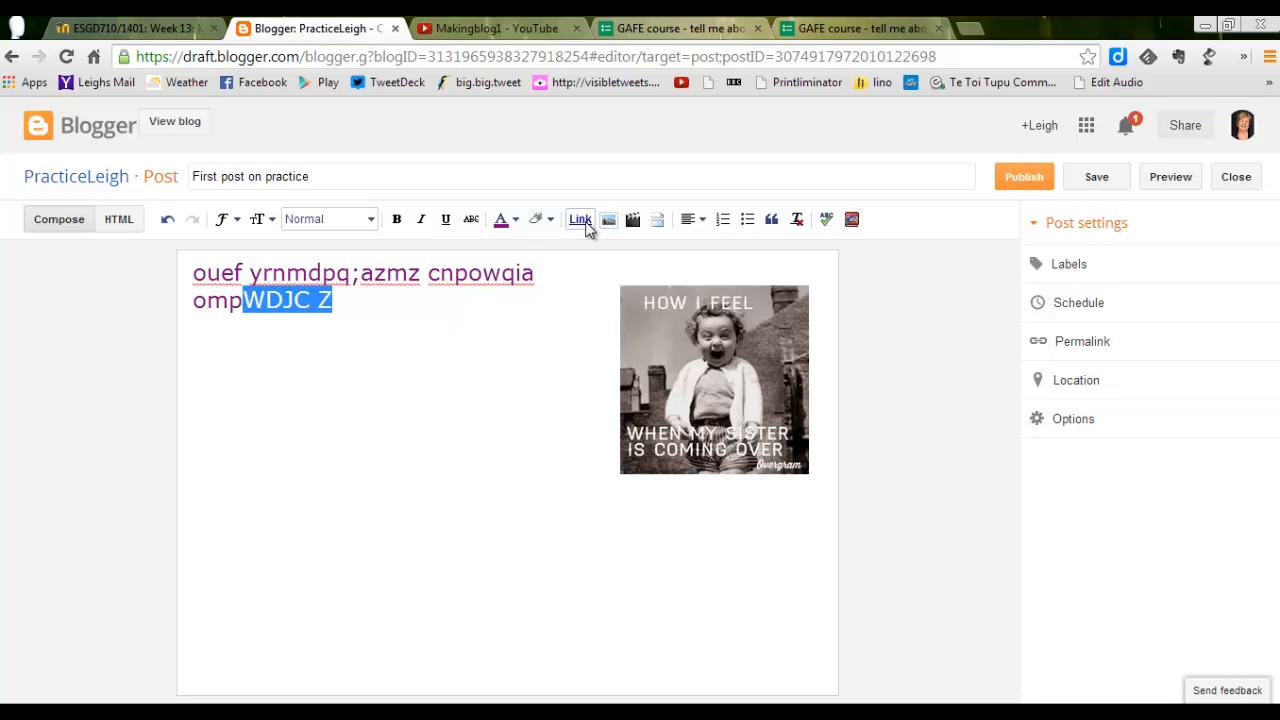
{"action": "left_click", "coordinate": [580, 220]}
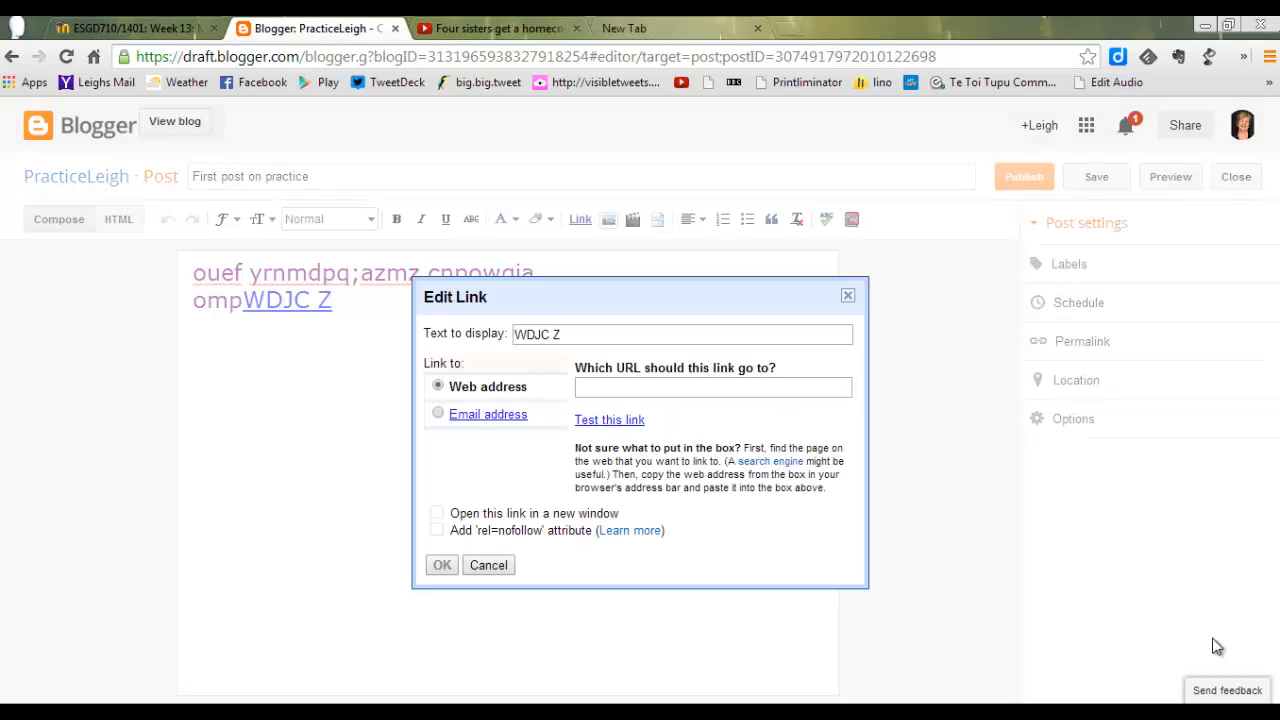
{"action": "left_click", "coordinate": [607, 387]}
{"action": "right_click", "coordinate": [607, 387]}
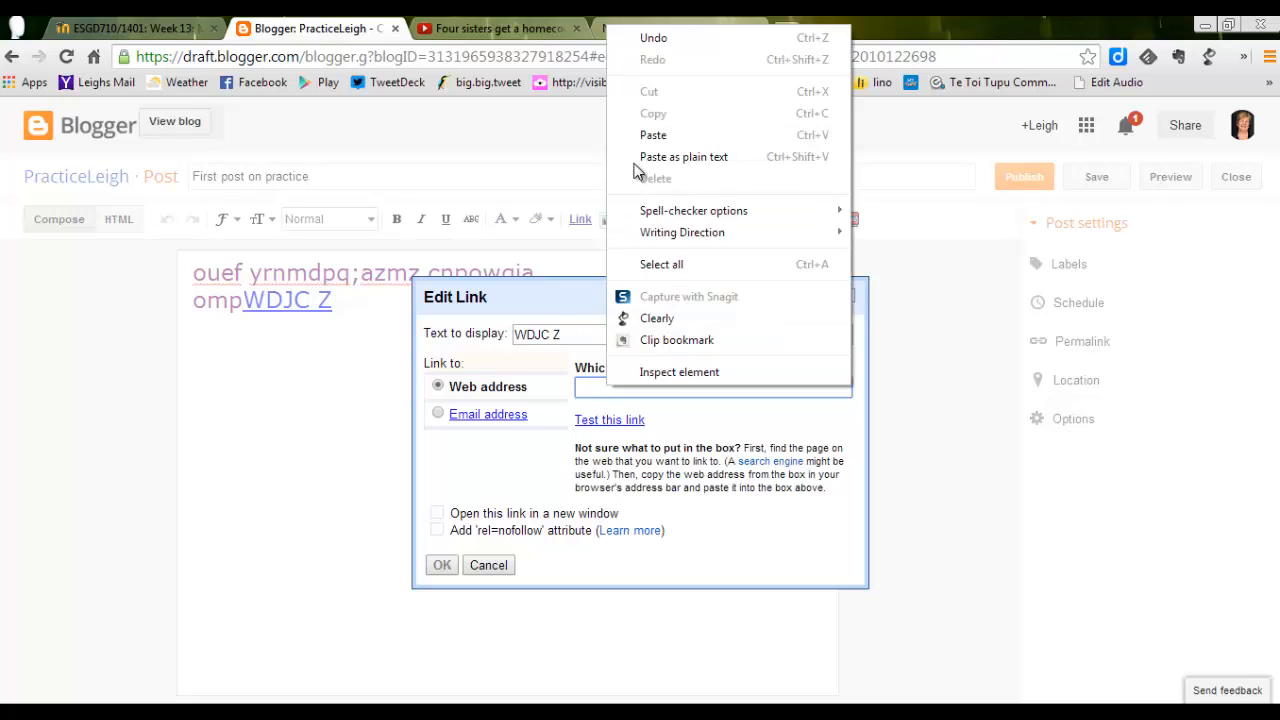
{"action": "left_click", "coordinate": [651, 136]}
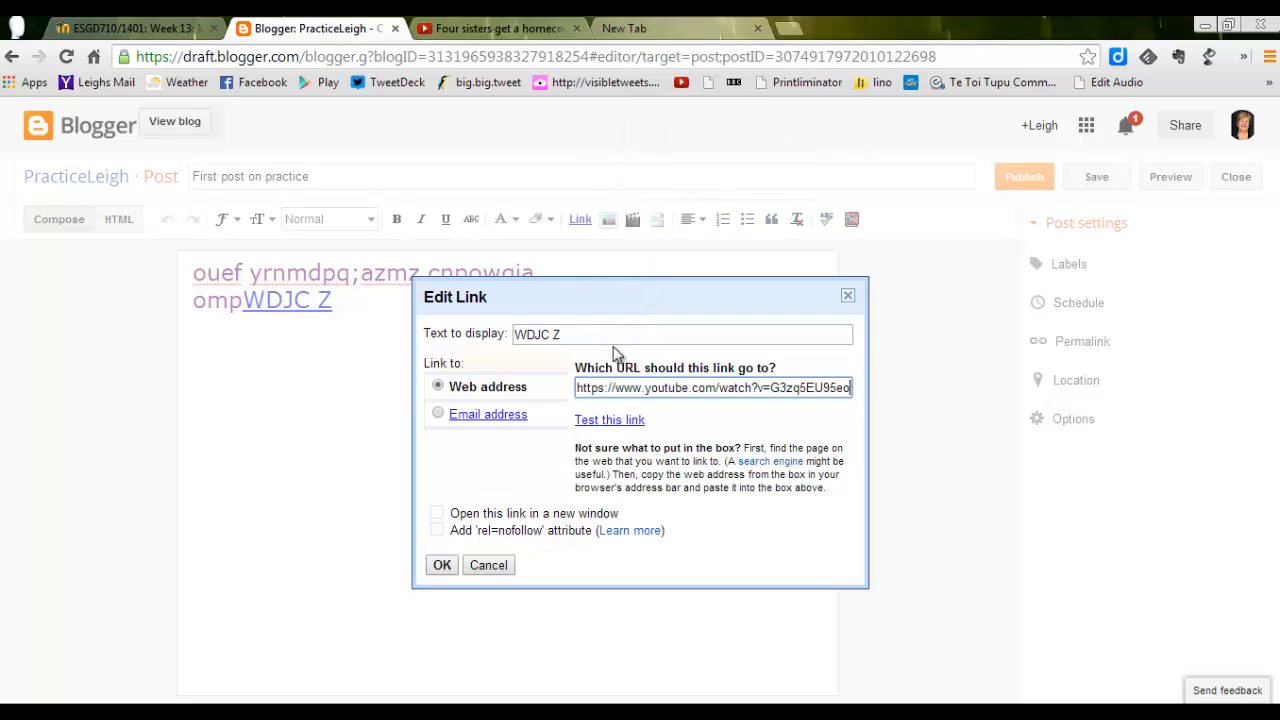
{"action": "left_click", "coordinate": [442, 565]}
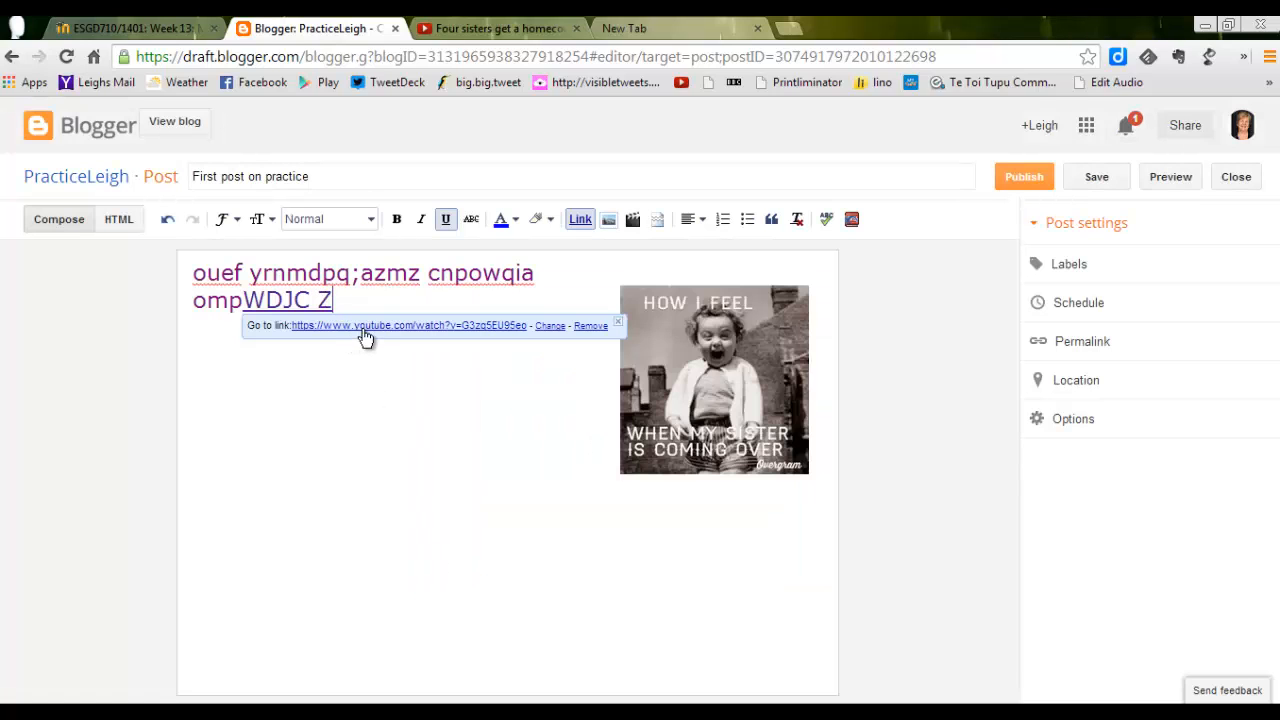
{"action": "left_click", "coordinate": [371, 446]}
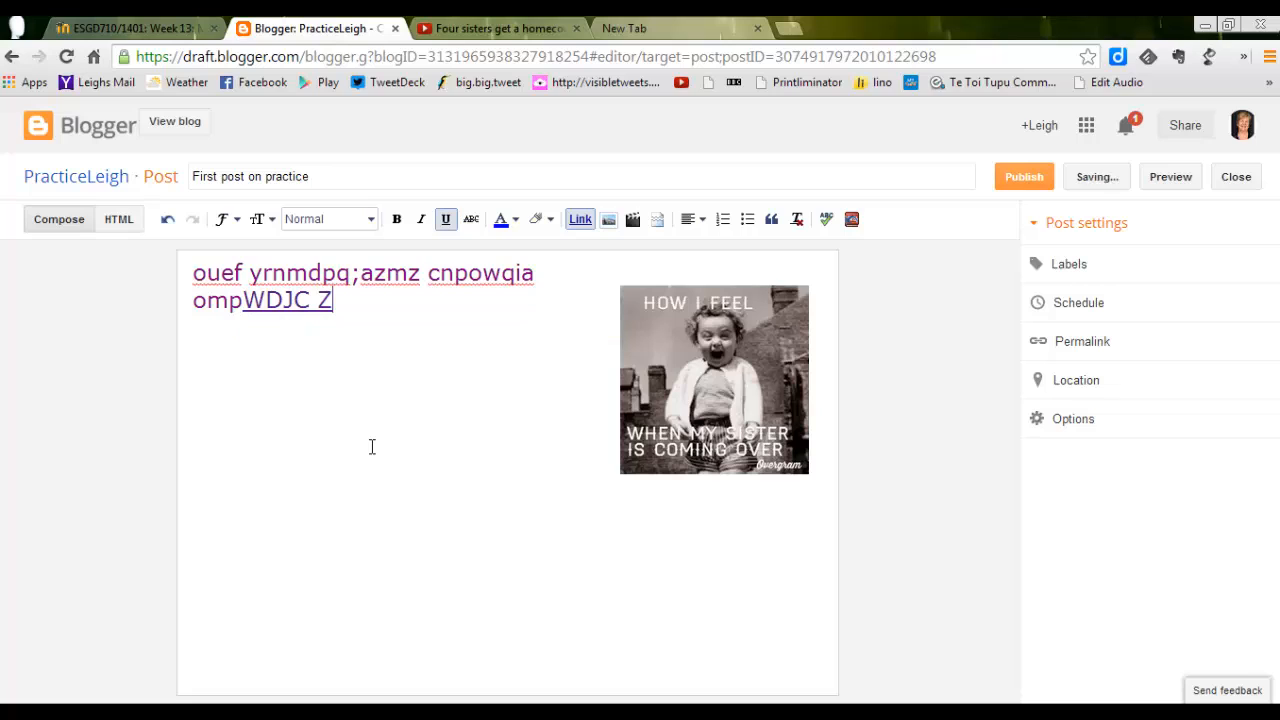
{"action": "left_click", "coordinate": [309, 298]}
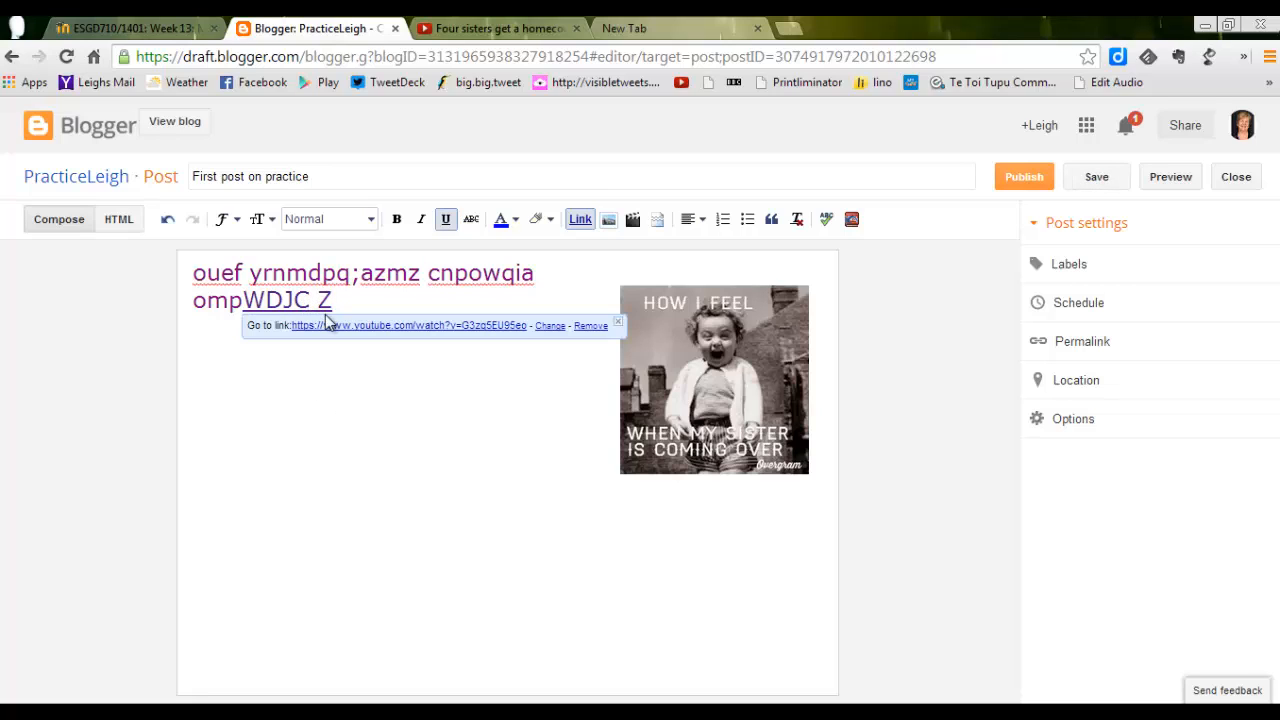
{"action": "left_click", "coordinate": [346, 362]}
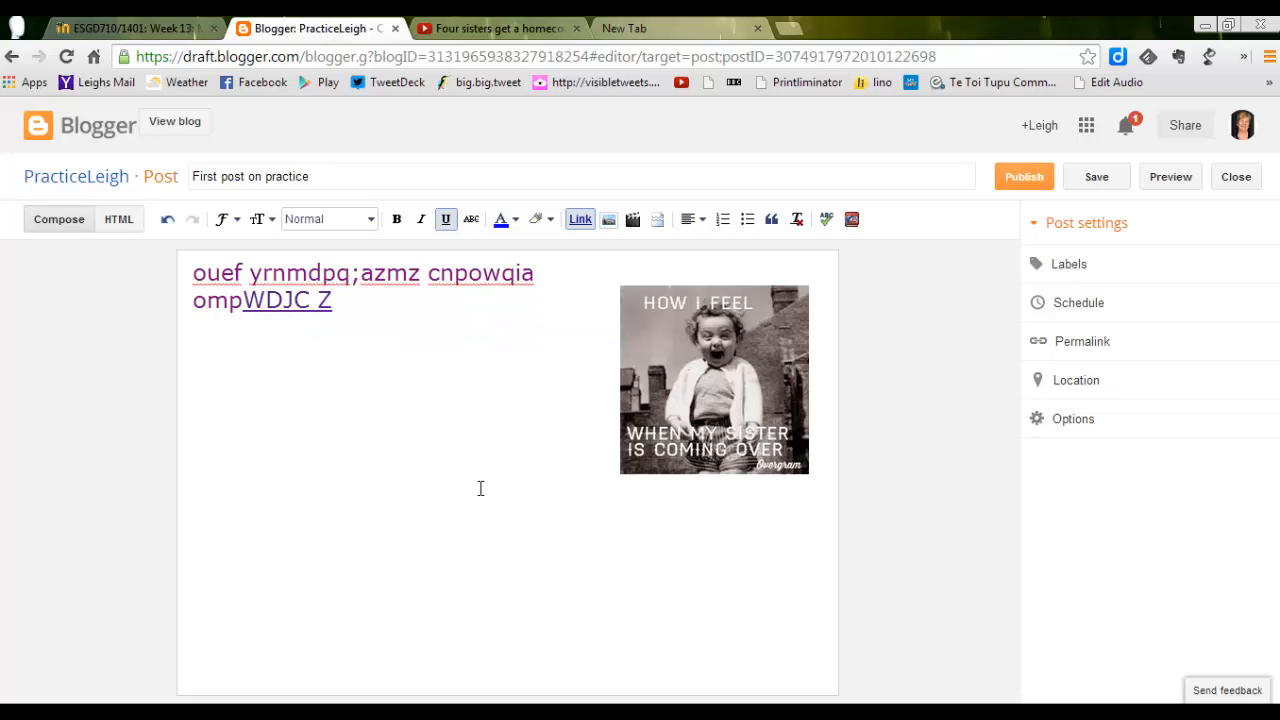
Insert the YouTube video "Four sisters get a homecoming surprise" on a new line below the text and image, finding it by the copied URL.
{"action": "key", "text": "Return"}
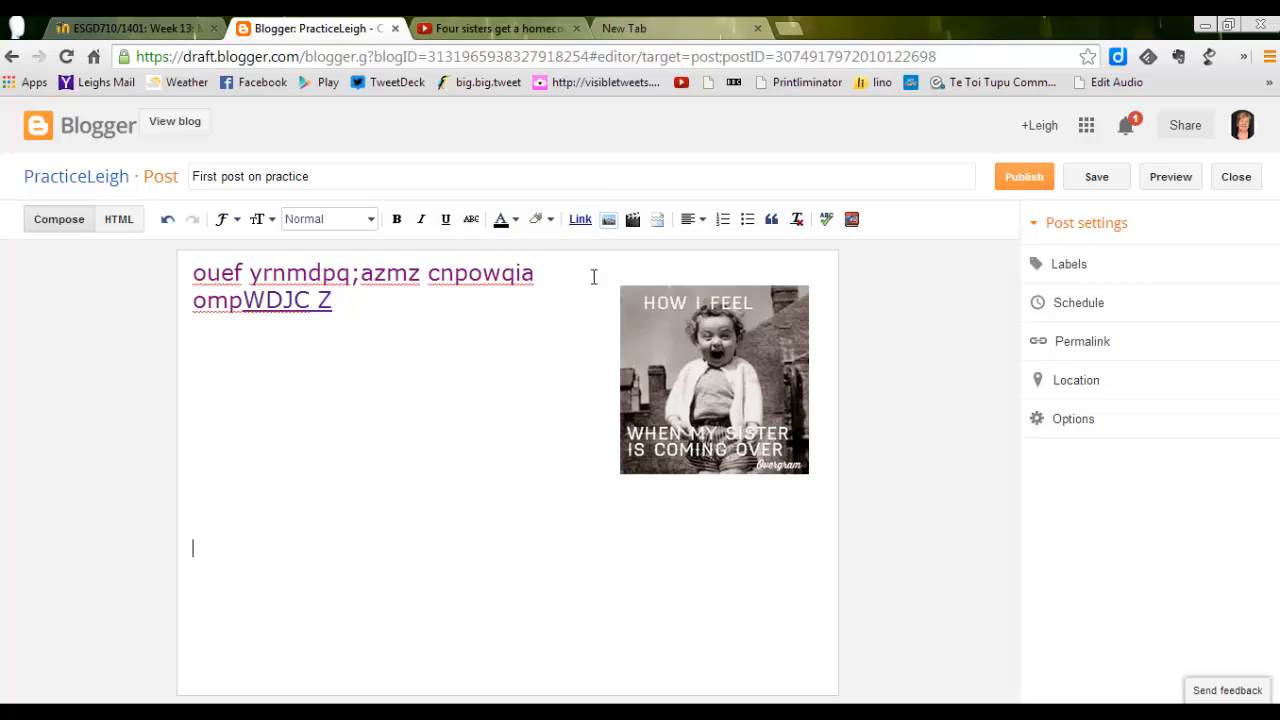
{"action": "left_click", "coordinate": [632, 219]}
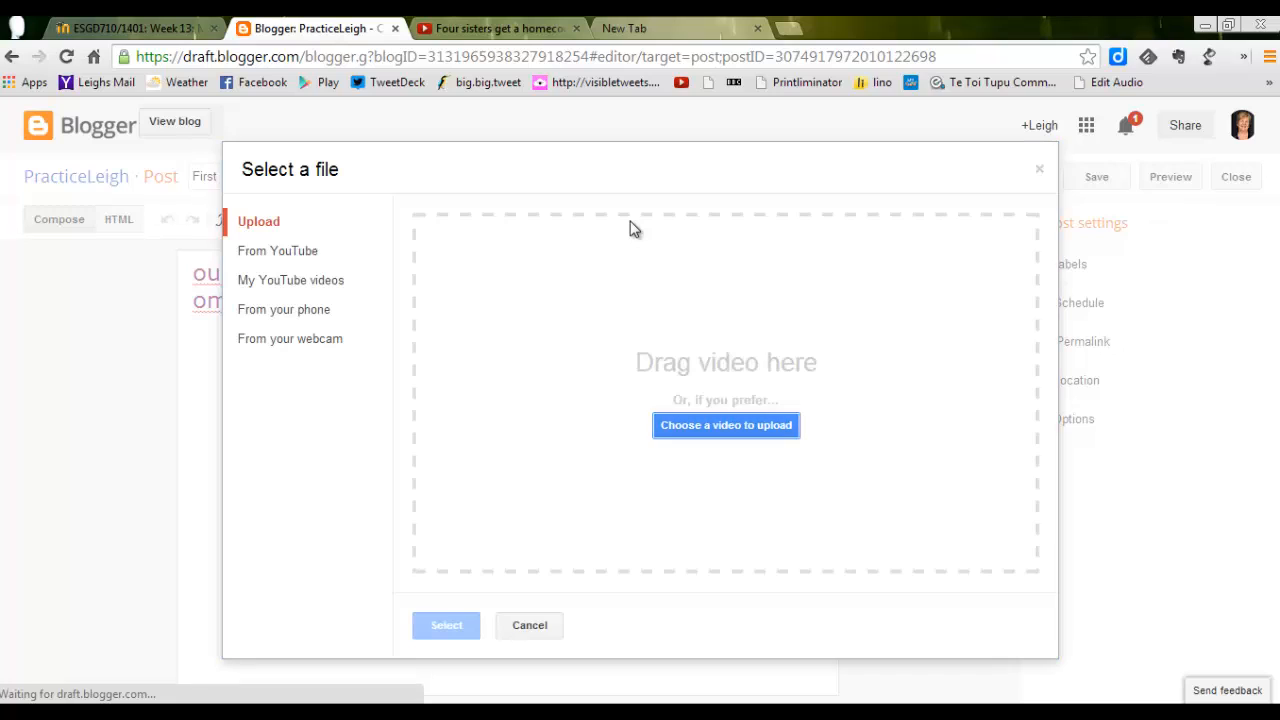
{"action": "left_click", "coordinate": [282, 251]}
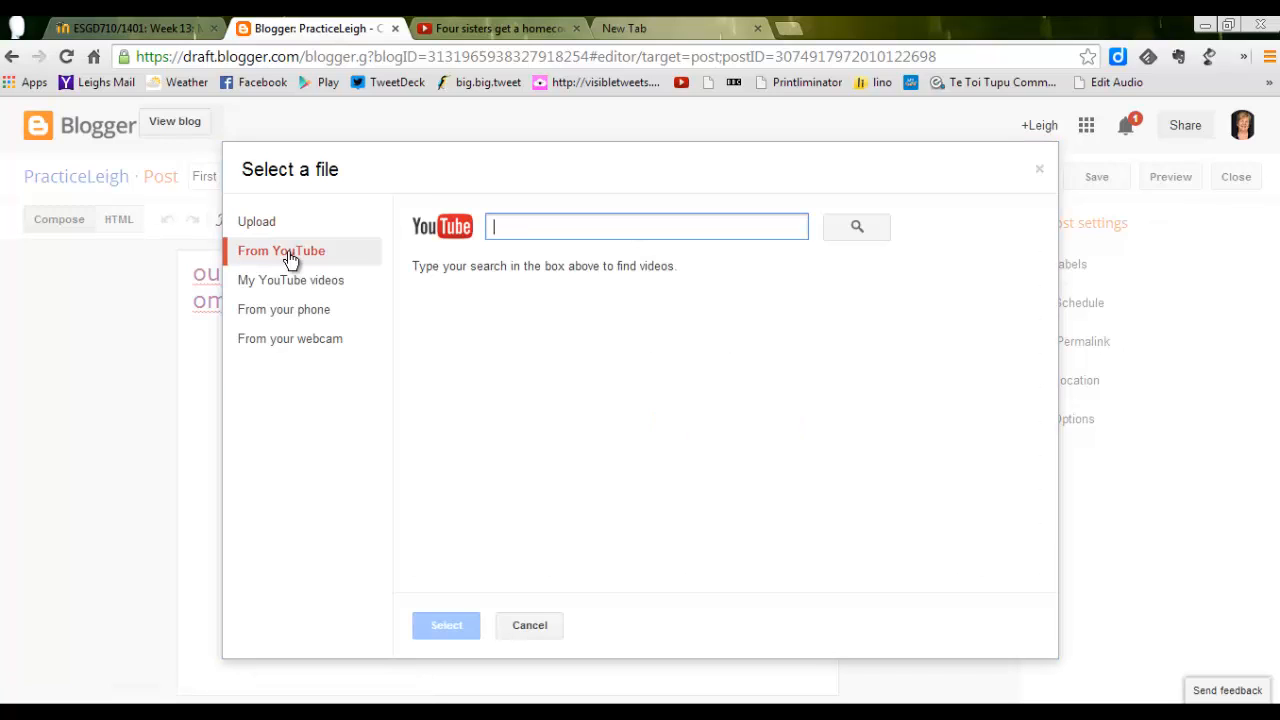
{"action": "right_click", "coordinate": [515, 228]}
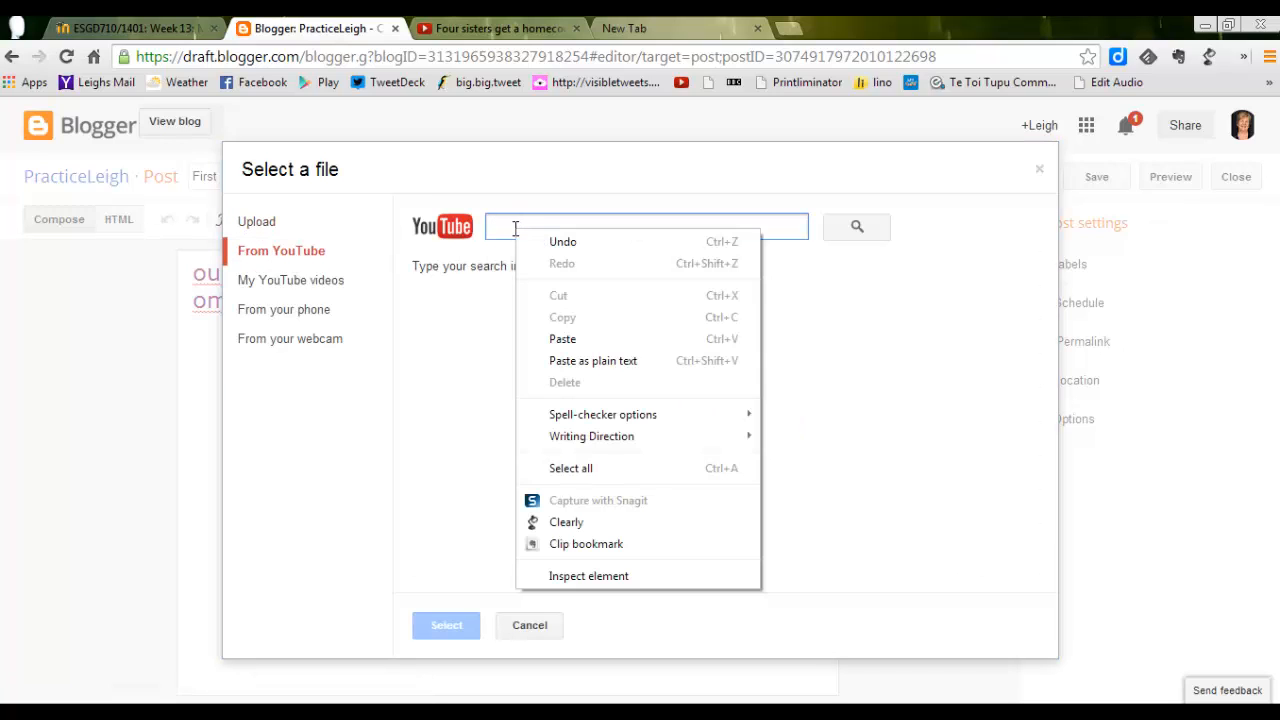
{"action": "left_click", "coordinate": [563, 341]}
{"action": "left_click", "coordinate": [843, 236]}
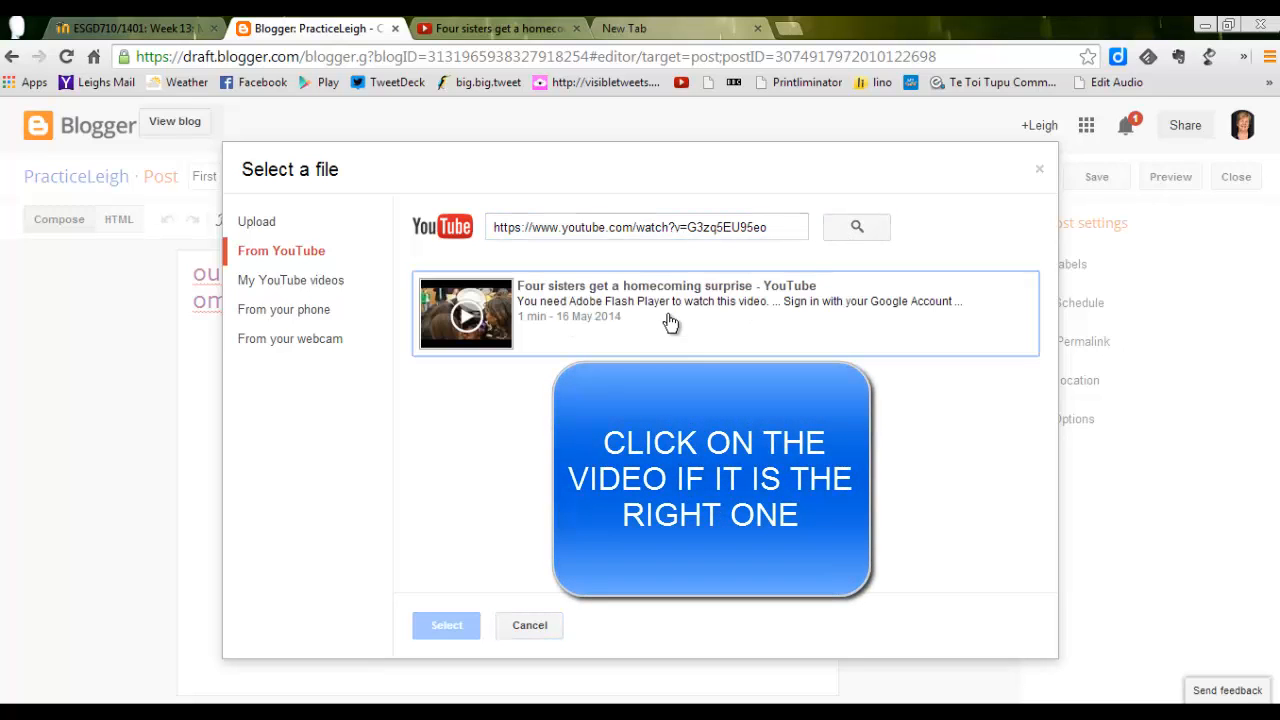
{"action": "left_click", "coordinate": [678, 302]}
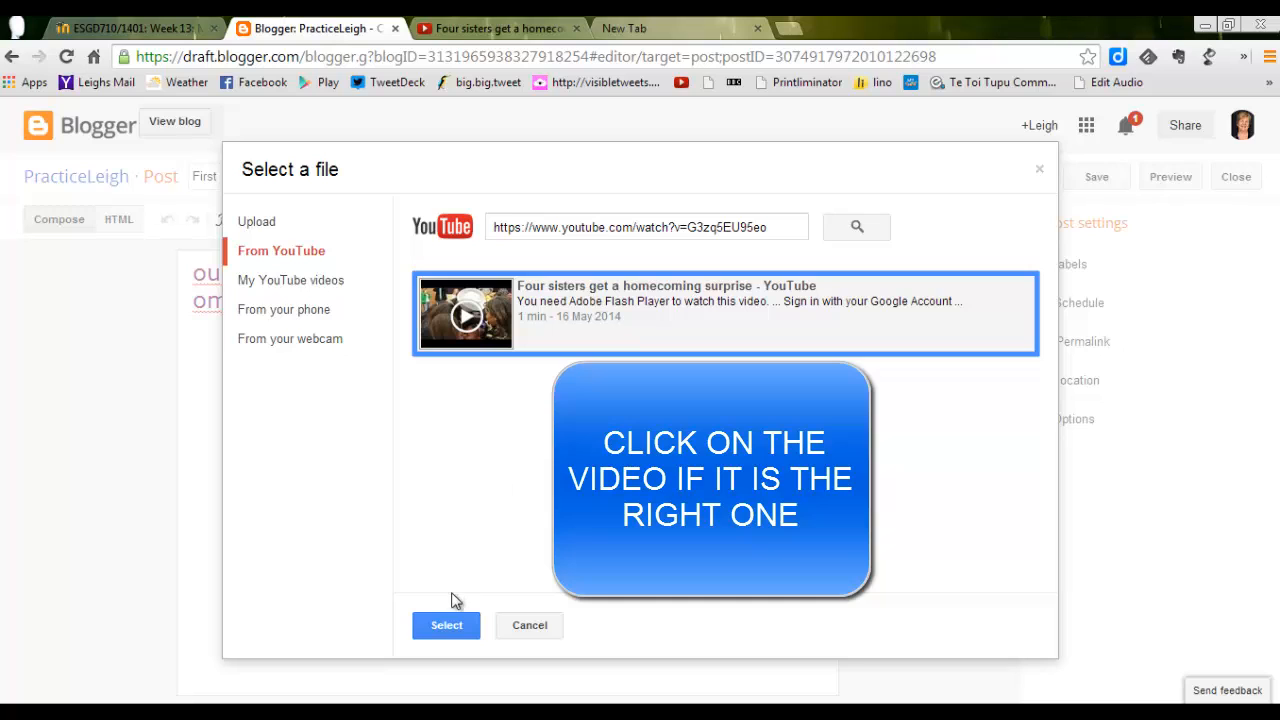
{"action": "left_click", "coordinate": [447, 628]}
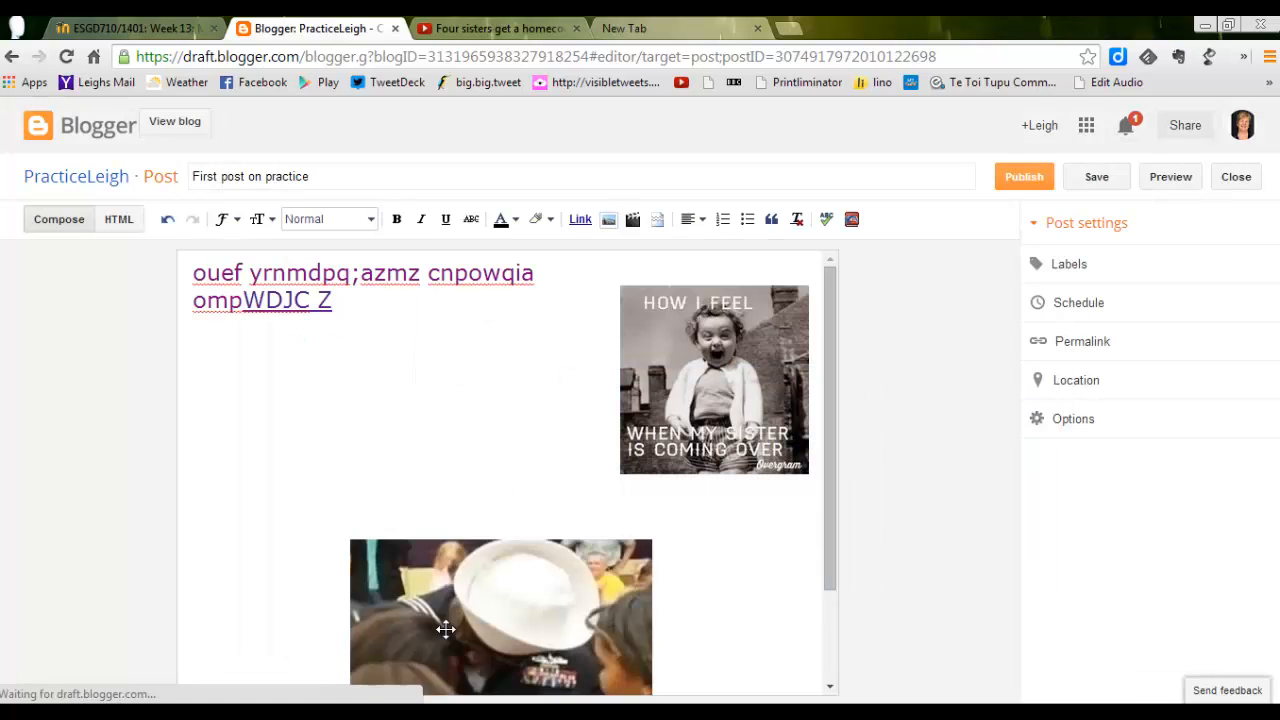
Move the inserted video up so it sits just below the sister image.
{"action": "left_click", "coordinate": [413, 590]}
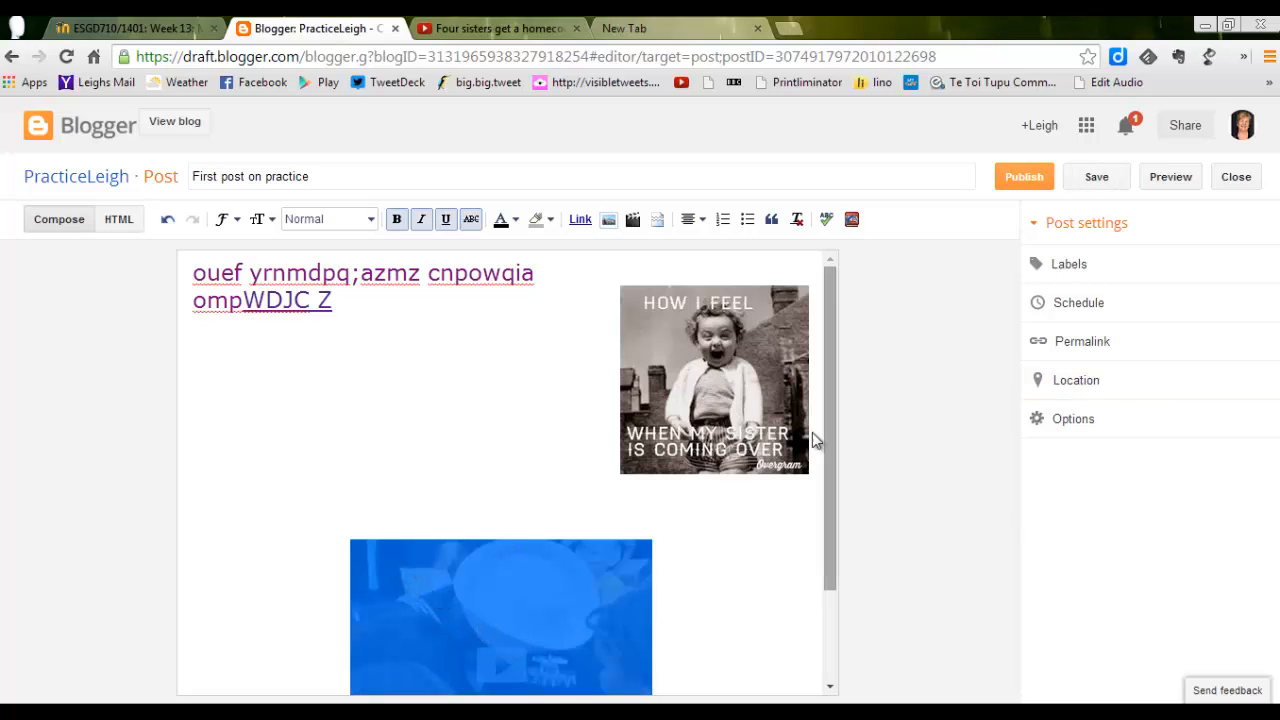
{"action": "left_click_drag", "start_coordinate": [827, 433], "coordinate": [815, 604]}
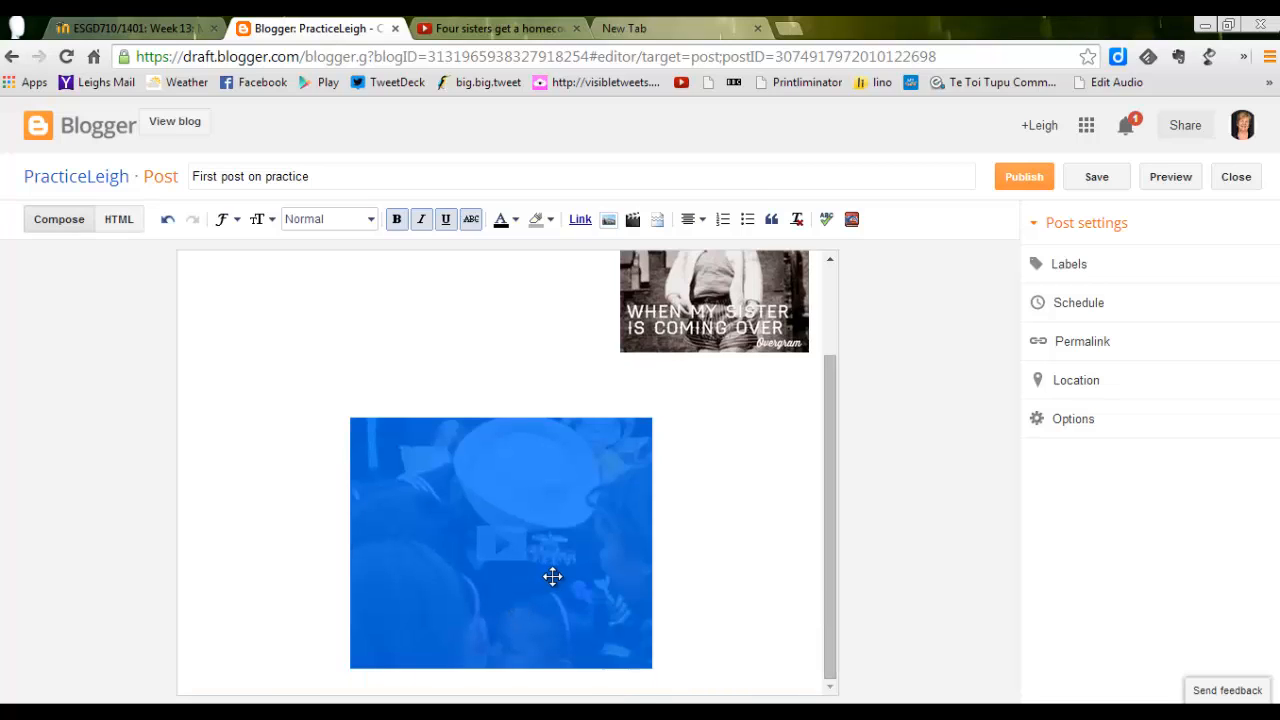
{"action": "left_click", "coordinate": [704, 518]}
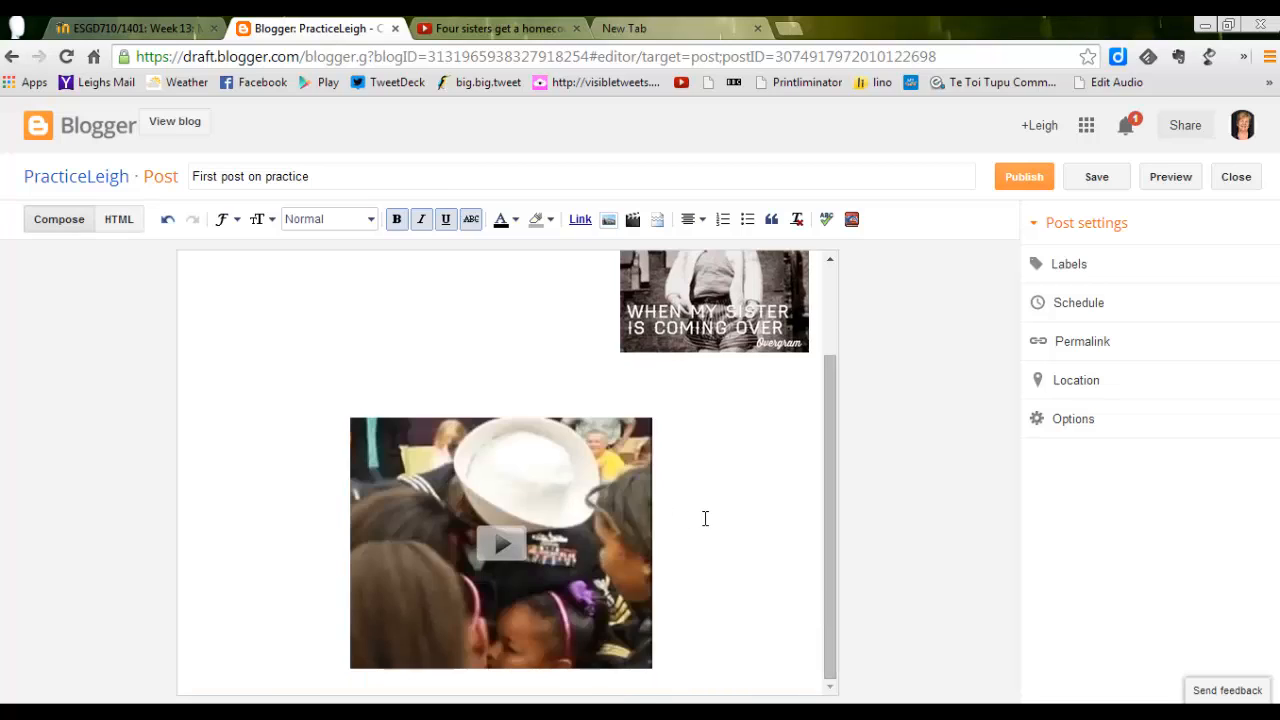
{"action": "left_click", "coordinate": [564, 530]}
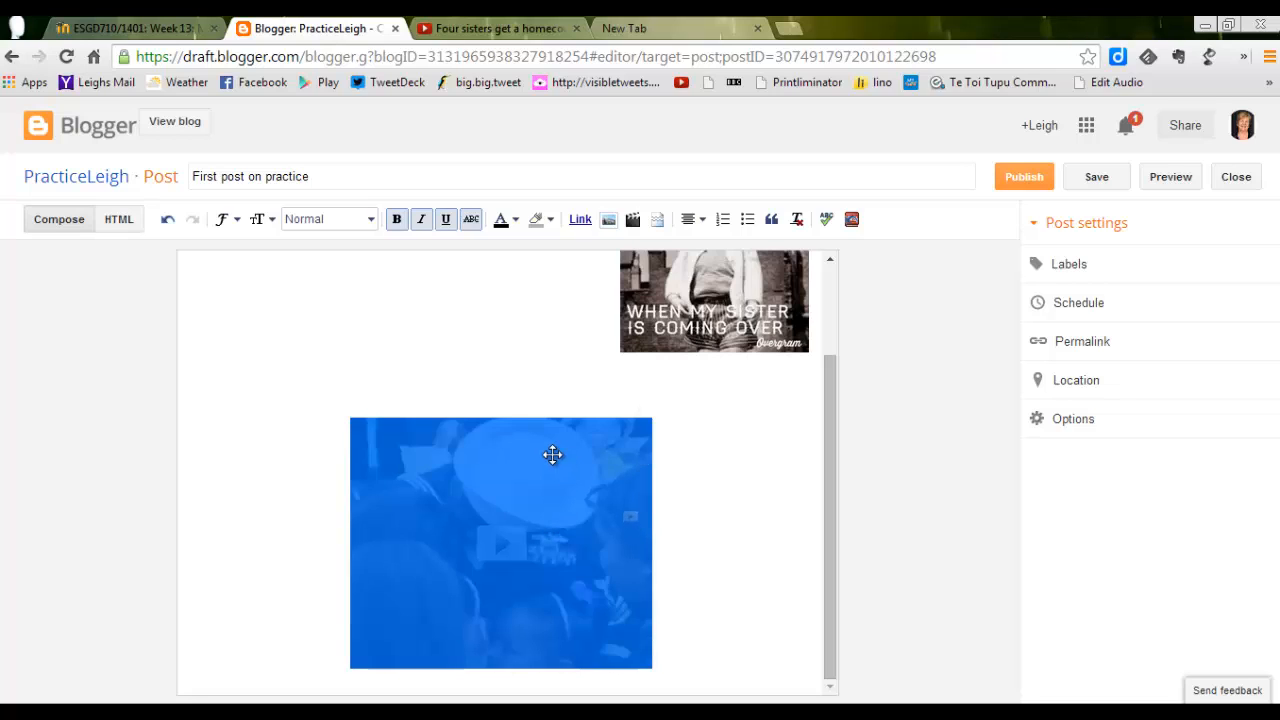
{"action": "left_click_drag", "start_coordinate": [518, 428], "coordinate": [428, 370]}
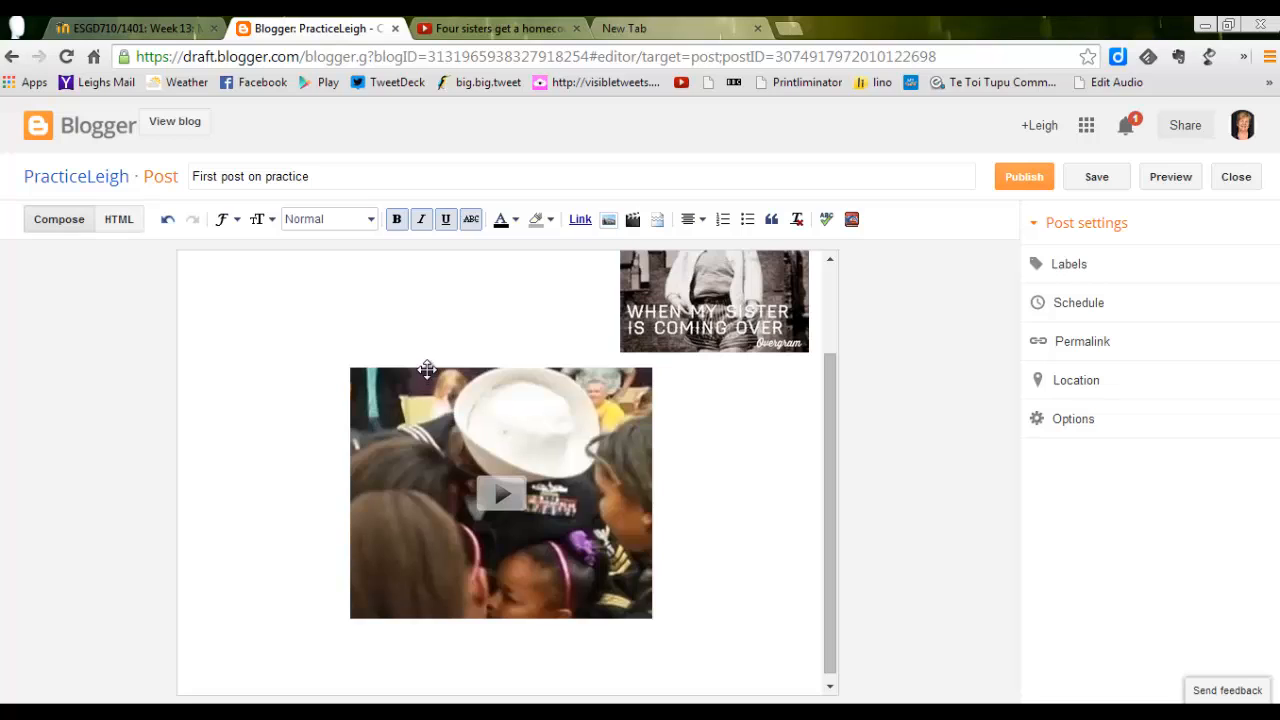
{"action": "left_click", "coordinate": [428, 370]}
{"action": "left_click", "coordinate": [700, 545]}
Save the draft, and publish the post after checking its preview.
{"action": "left_click", "coordinate": [1104, 180]}
{"action": "left_click", "coordinate": [1172, 182]}
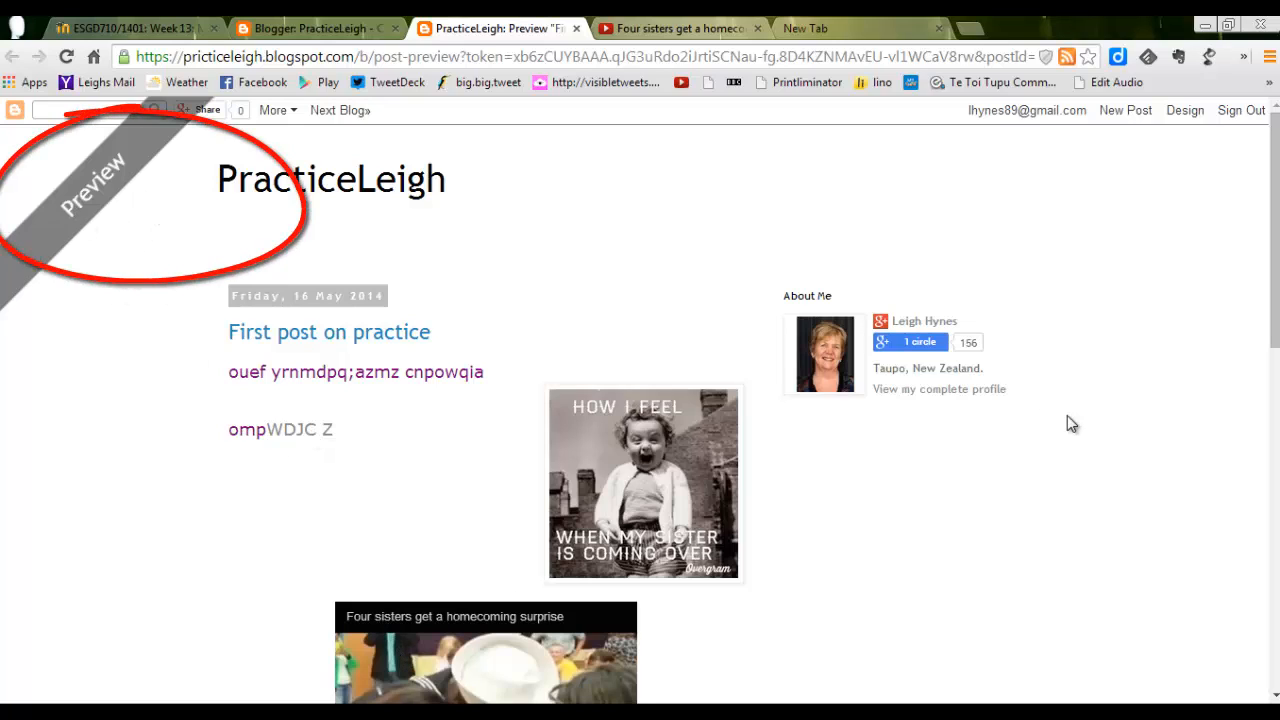
{"action": "mouse_move", "coordinate": [1274, 287]}
{"action": "left_mouse_down"}
{"action": "mouse_move", "coordinate": [1275, 373]}
{"action": "mouse_move", "coordinate": [1275, 285]}
{"action": "left_mouse_up"}
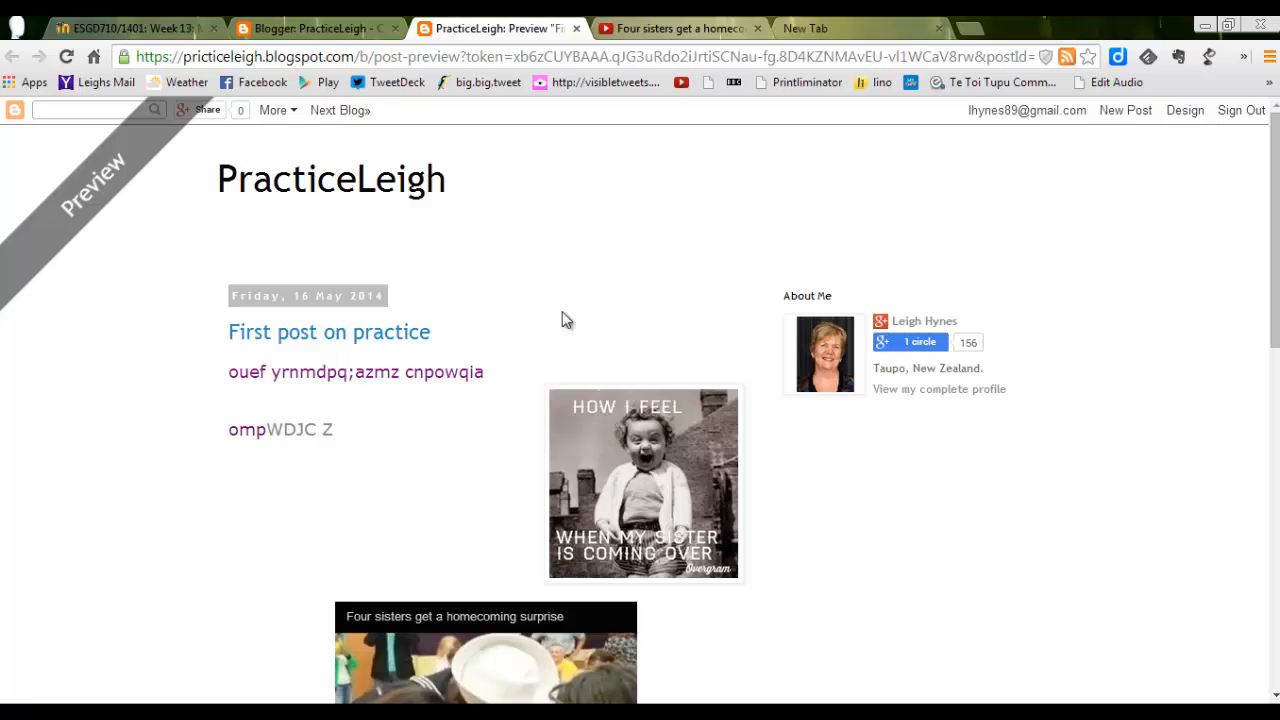
{"action": "left_click", "coordinate": [577, 37]}
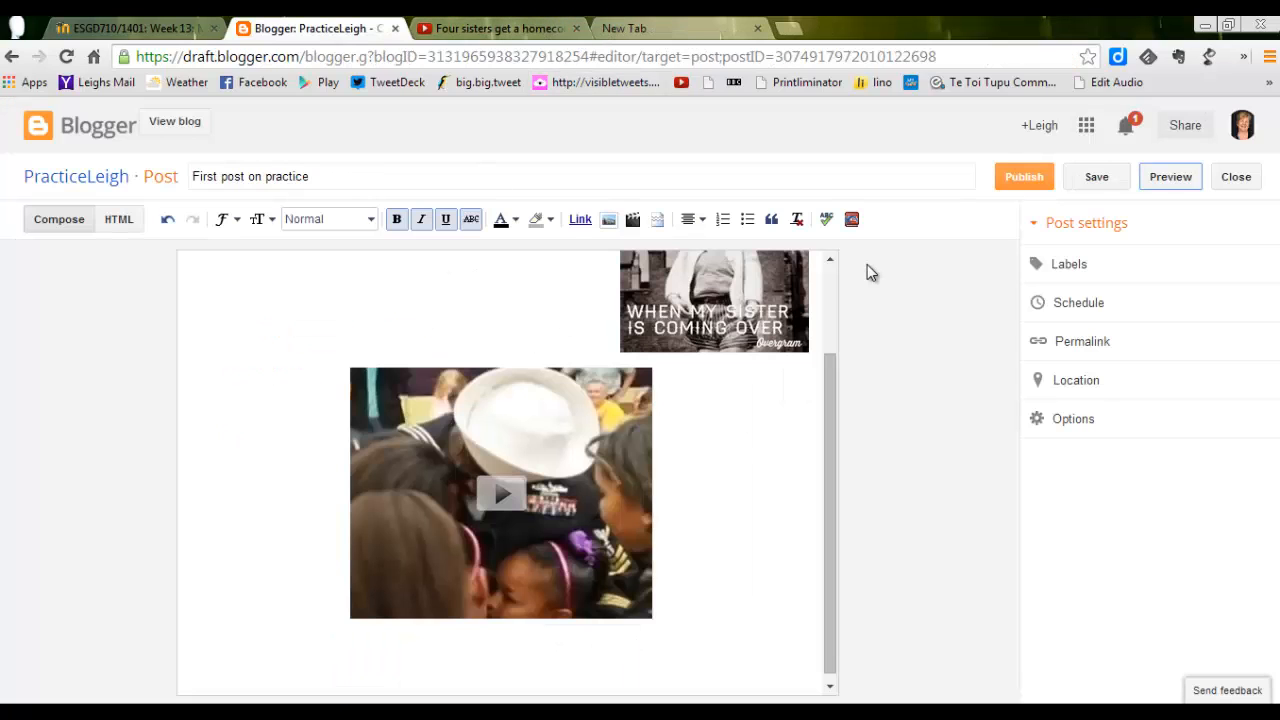
{"action": "left_click", "coordinate": [1018, 180]}
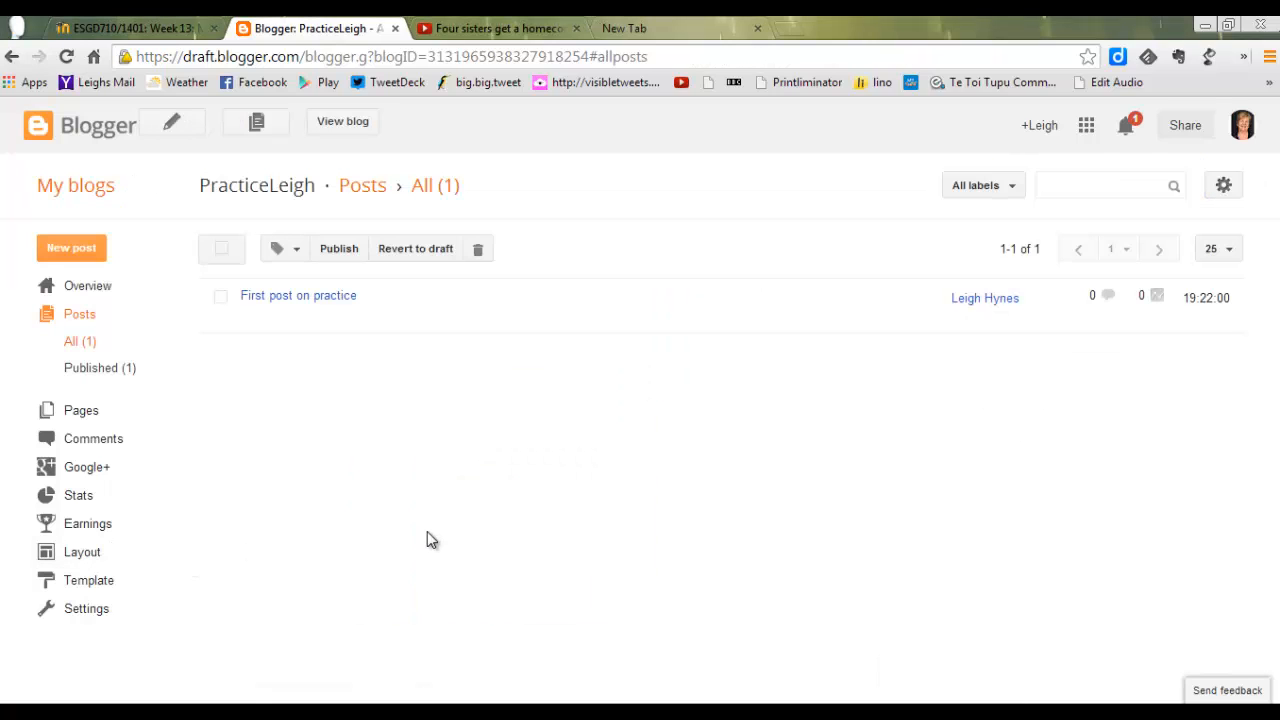
Restrict the blog's readers to "Private - Only blog authors" in the basic settings and save the change.
{"action": "left_click", "coordinate": [104, 614]}
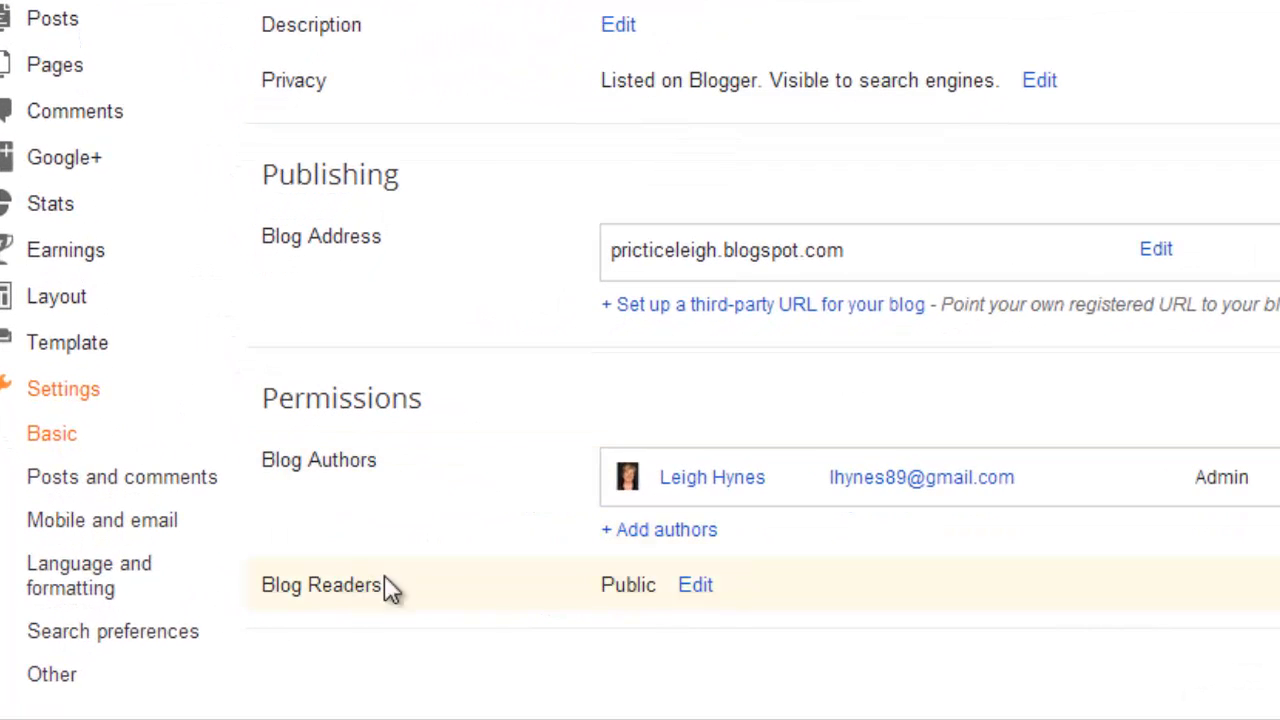
{"action": "left_click", "coordinate": [696, 588]}
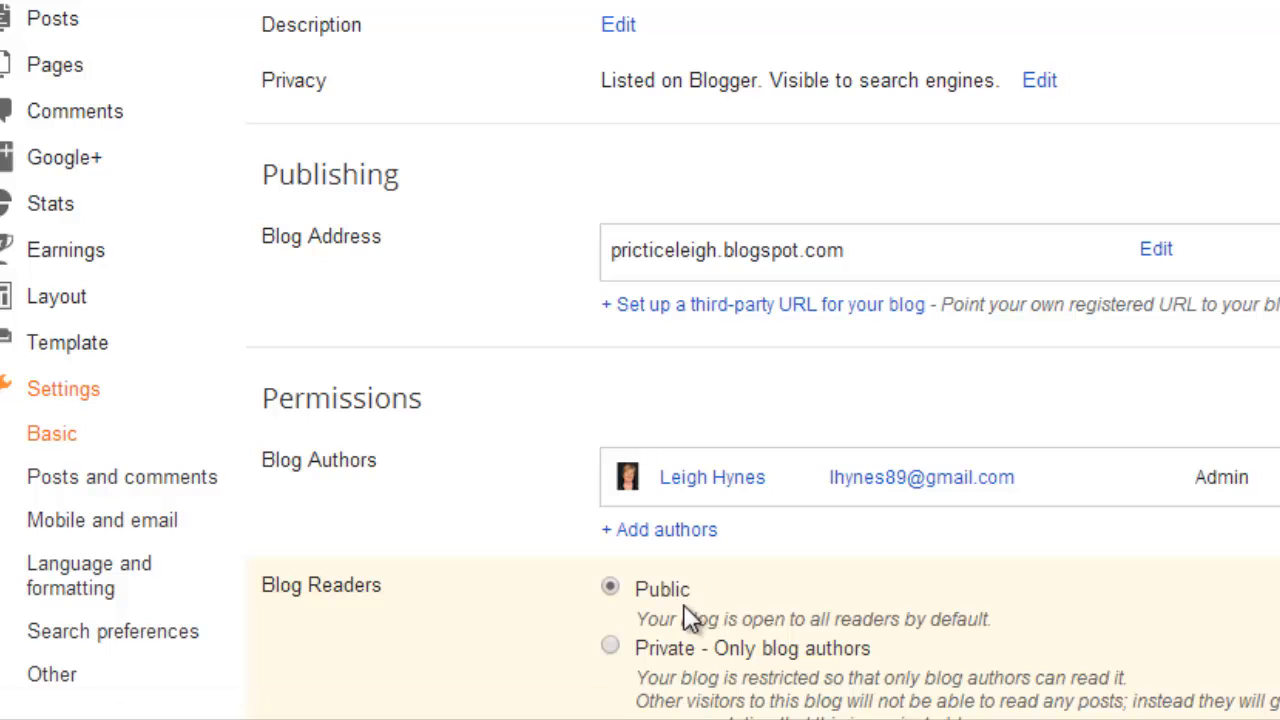
{"action": "left_click", "coordinate": [612, 648]}
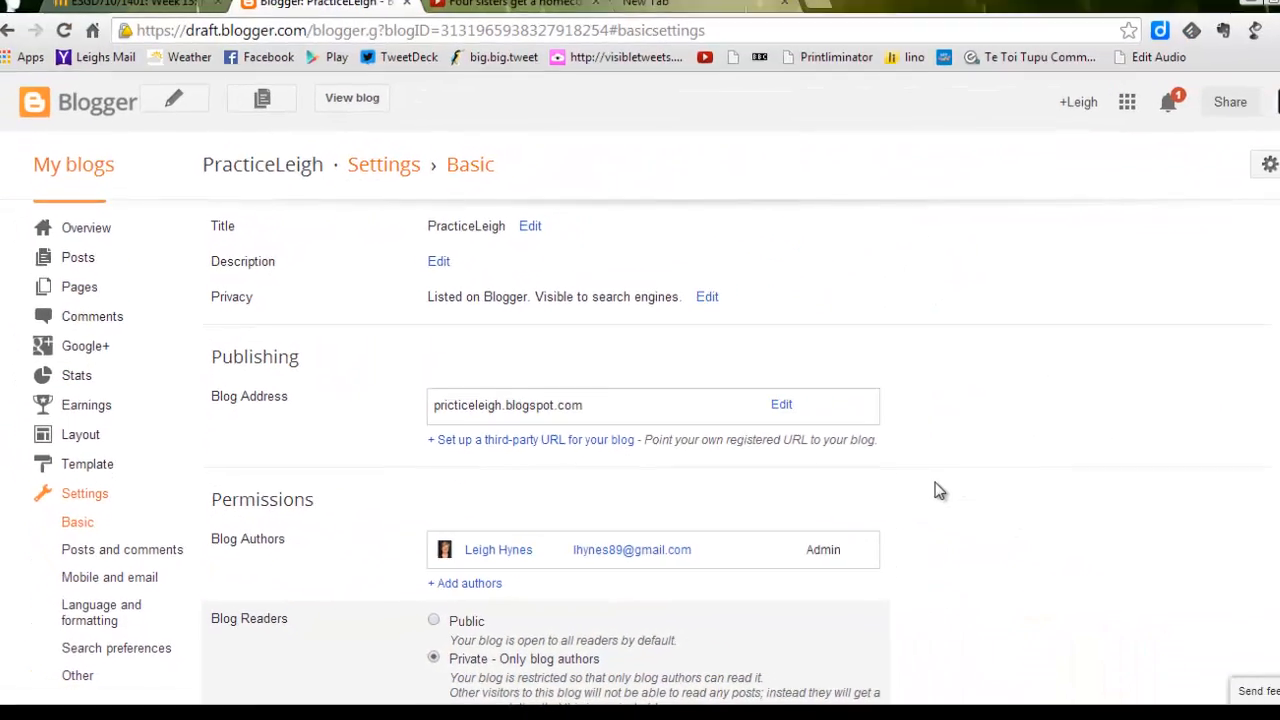
{"action": "left_click_drag", "start_coordinate": [1275, 371], "coordinate": [1275, 478]}
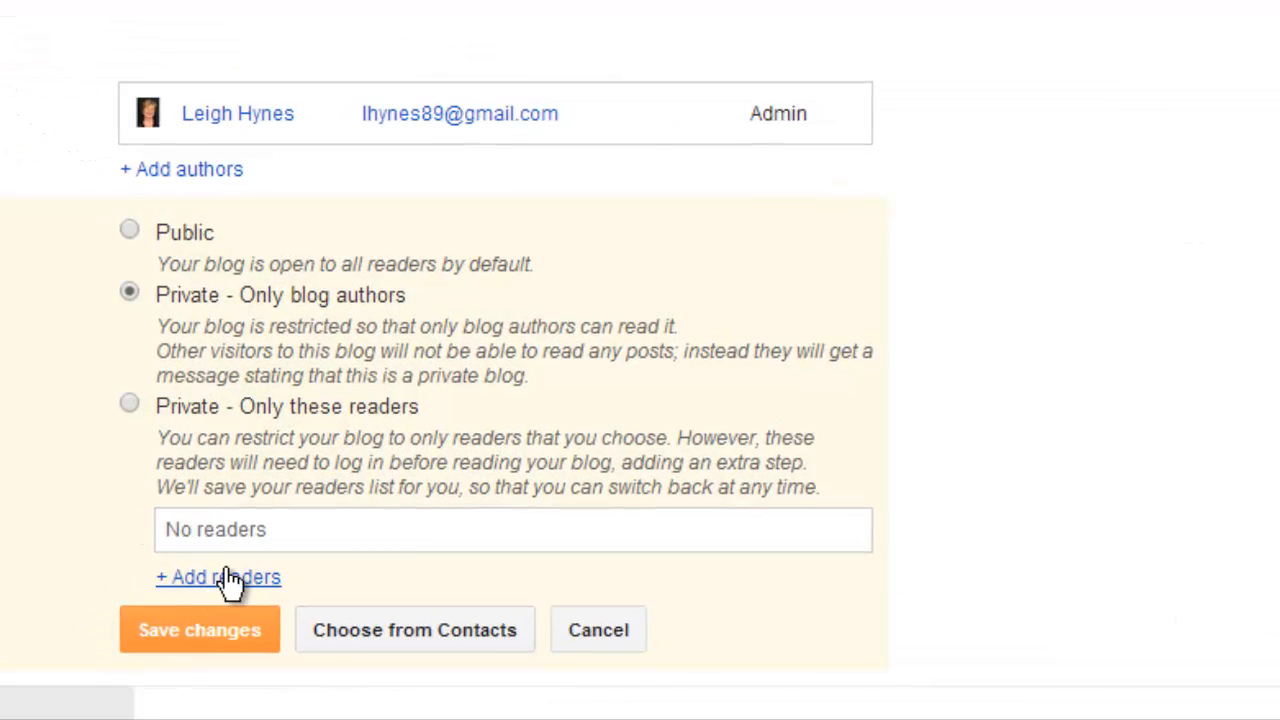
{"action": "left_click", "coordinate": [237, 632]}
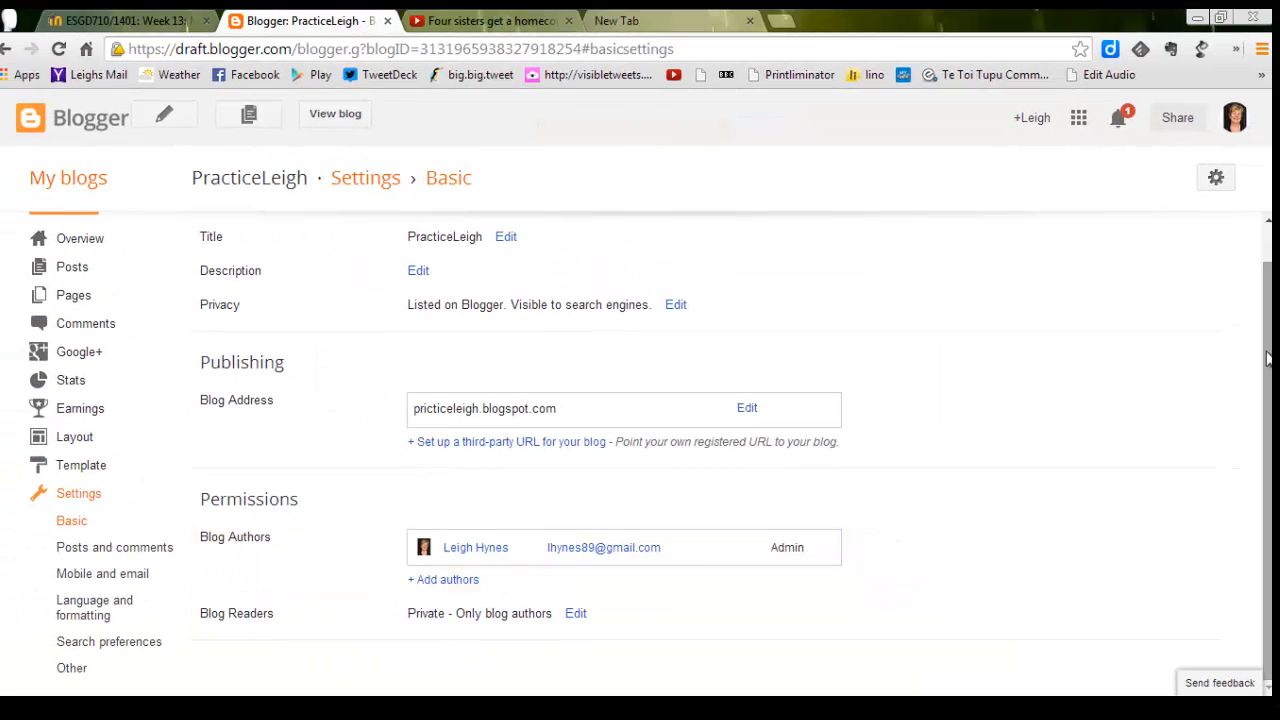
Return to the list of blogs, reopen the PracticeLeigh blog from there and view its basic settings.
{"action": "left_click_drag", "start_coordinate": [1267, 358], "coordinate": [1267, 322]}
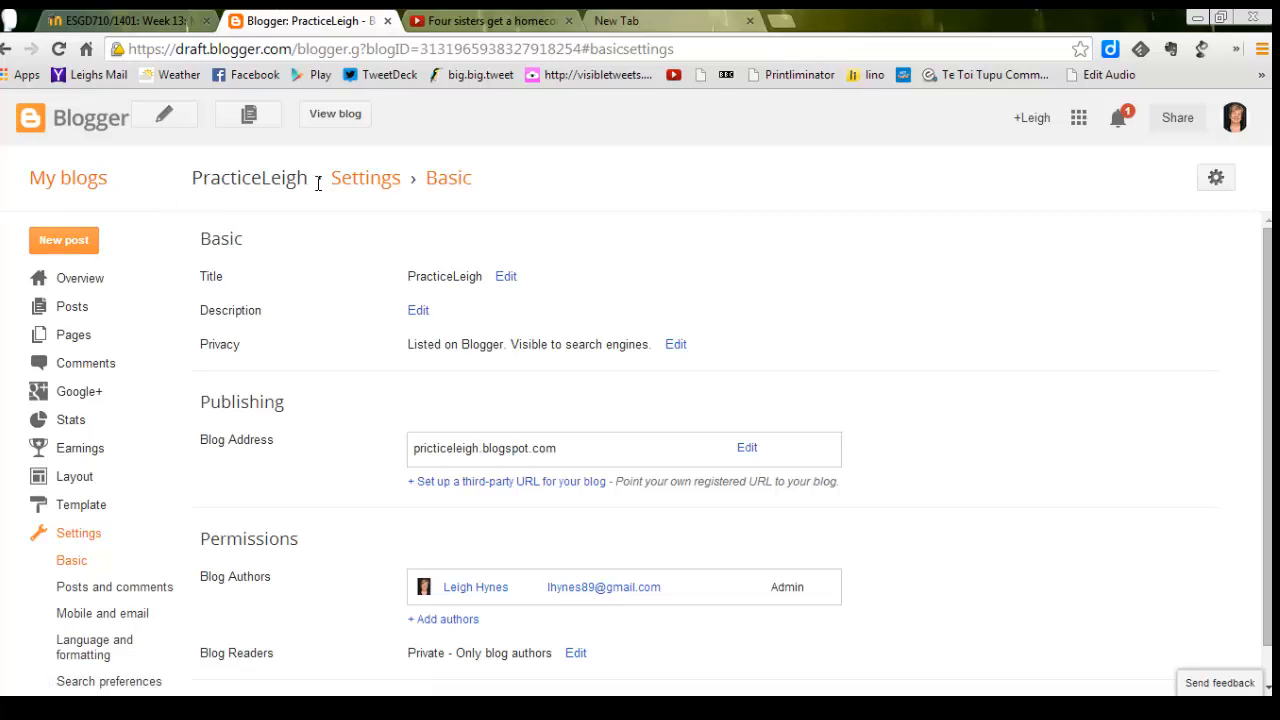
{"action": "left_click", "coordinate": [87, 190]}
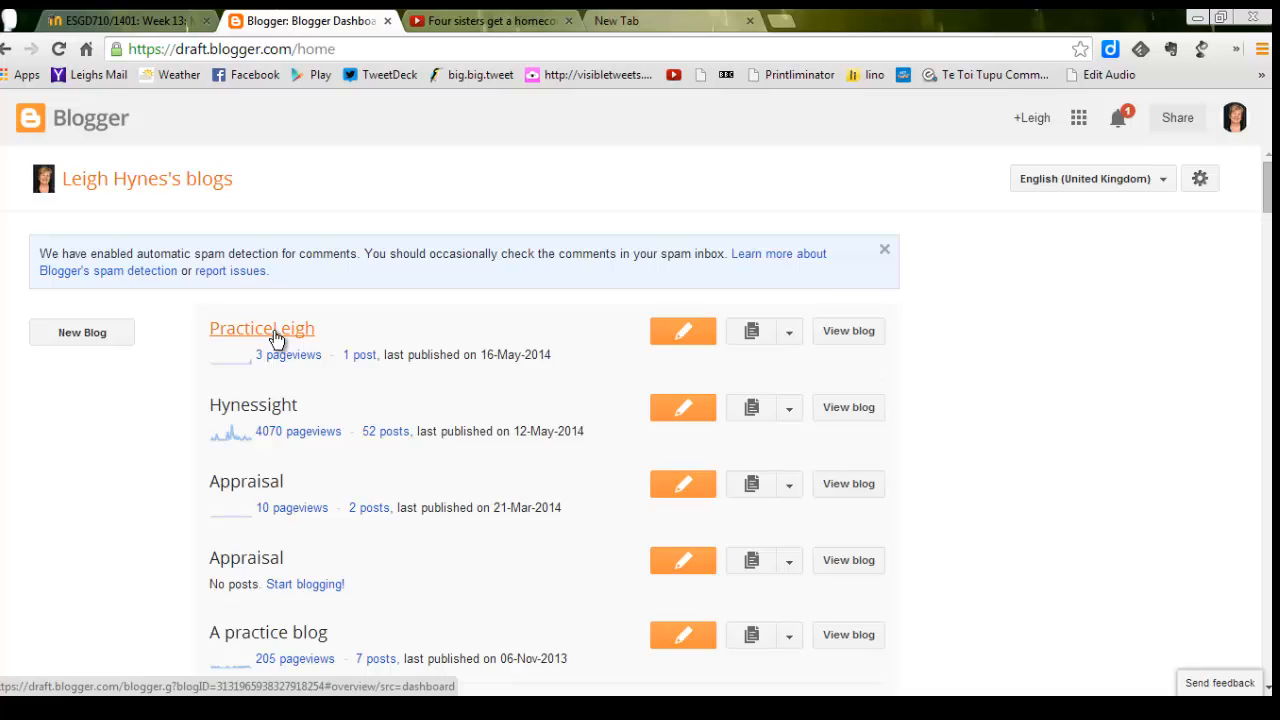
{"action": "left_click", "coordinate": [276, 336]}
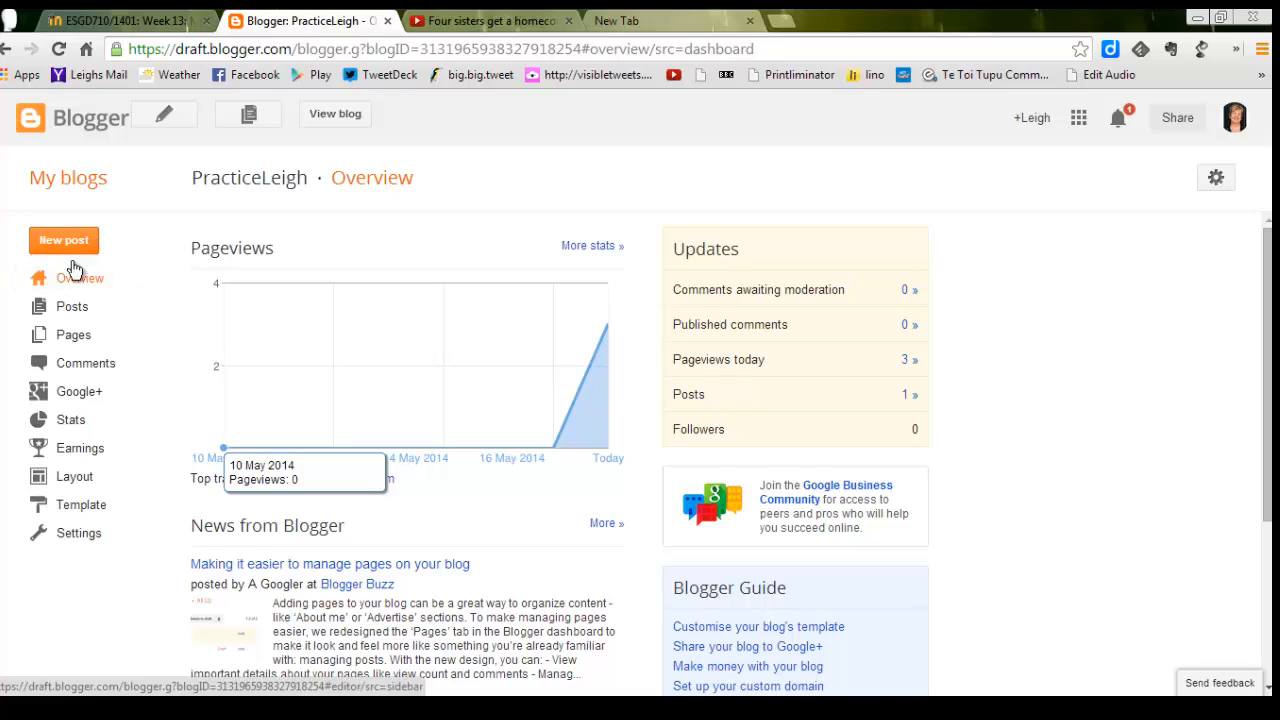
{"action": "left_click", "coordinate": [84, 543]}
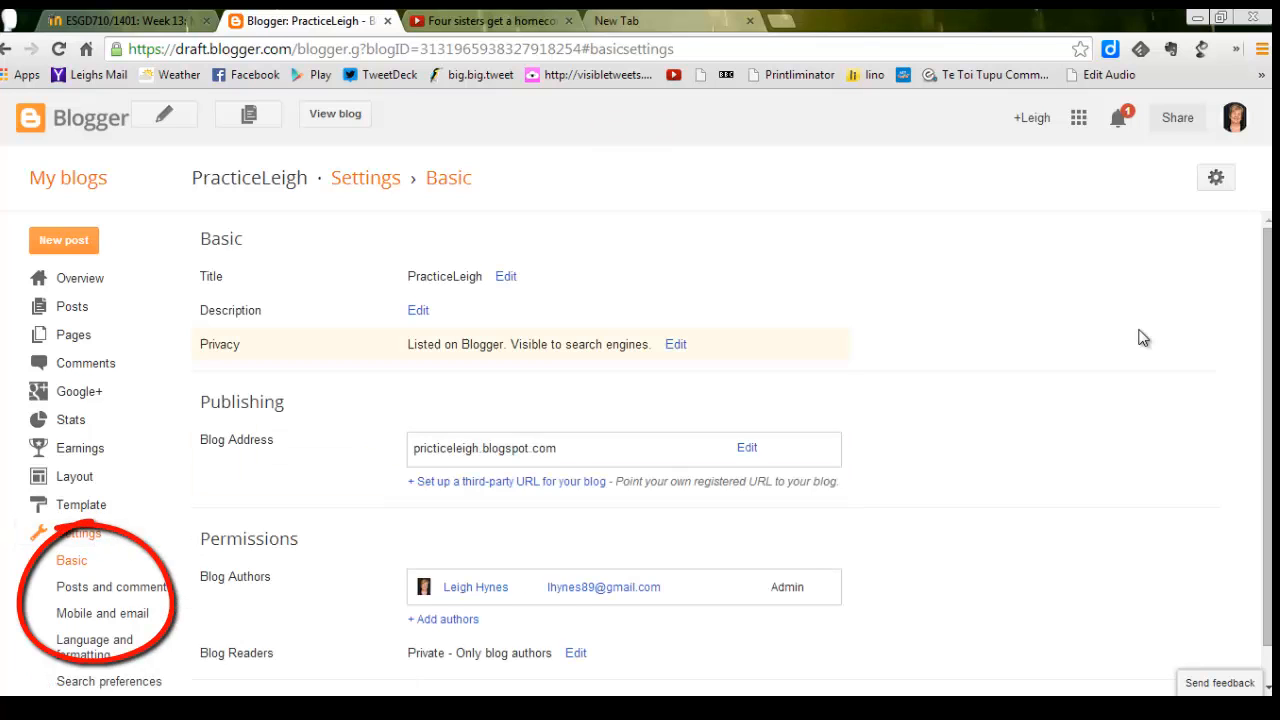
{"action": "mouse_move", "coordinate": [1268, 338]}
{"action": "left_mouse_down"}
{"action": "mouse_move", "coordinate": [1268, 373]}
{"action": "mouse_move", "coordinate": [1268, 338]}
{"action": "left_mouse_up"}
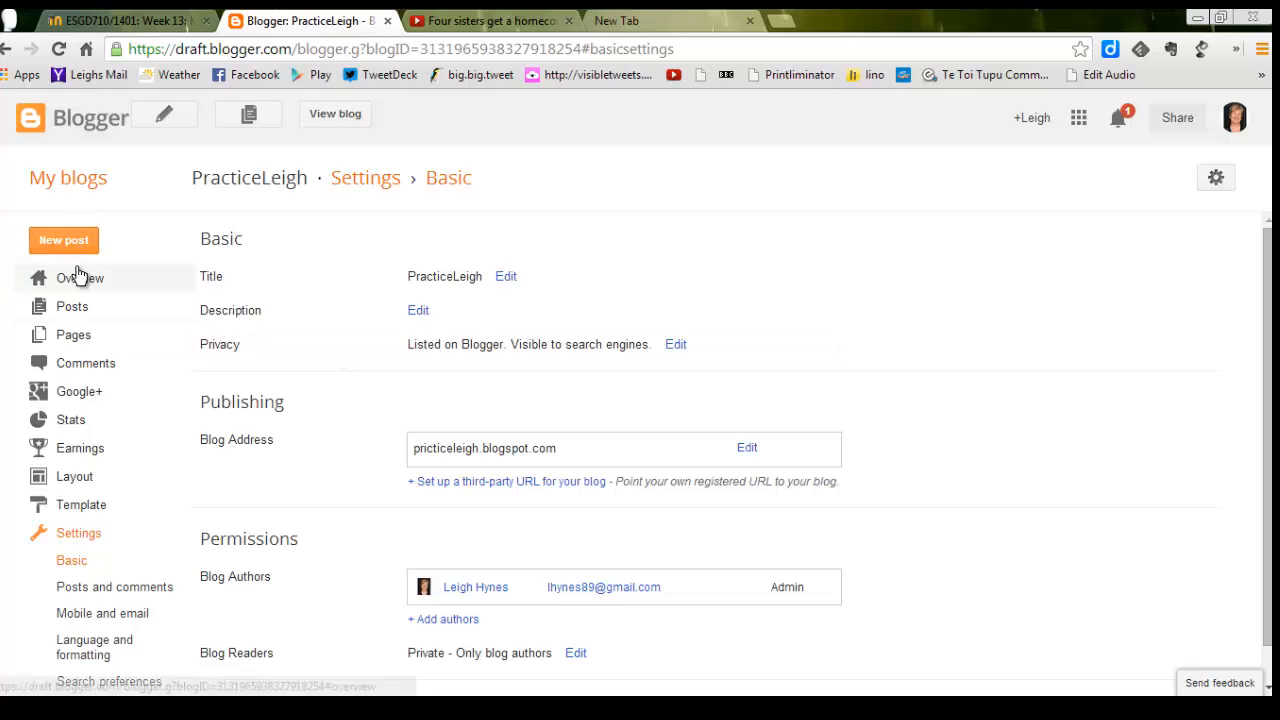
Open the blog's post list, view the live blog, and check its post and the profile's Google+ circle options.
{"action": "left_click", "coordinate": [76, 310]}
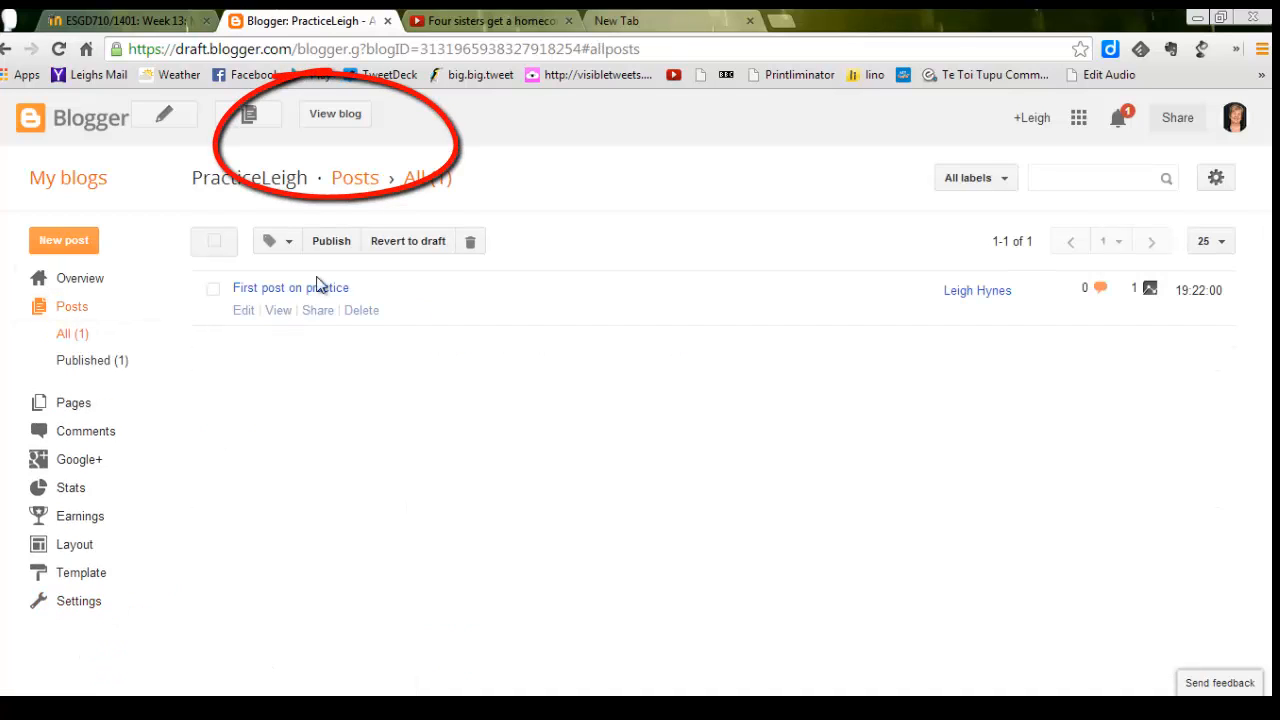
{"action": "left_click", "coordinate": [341, 114]}
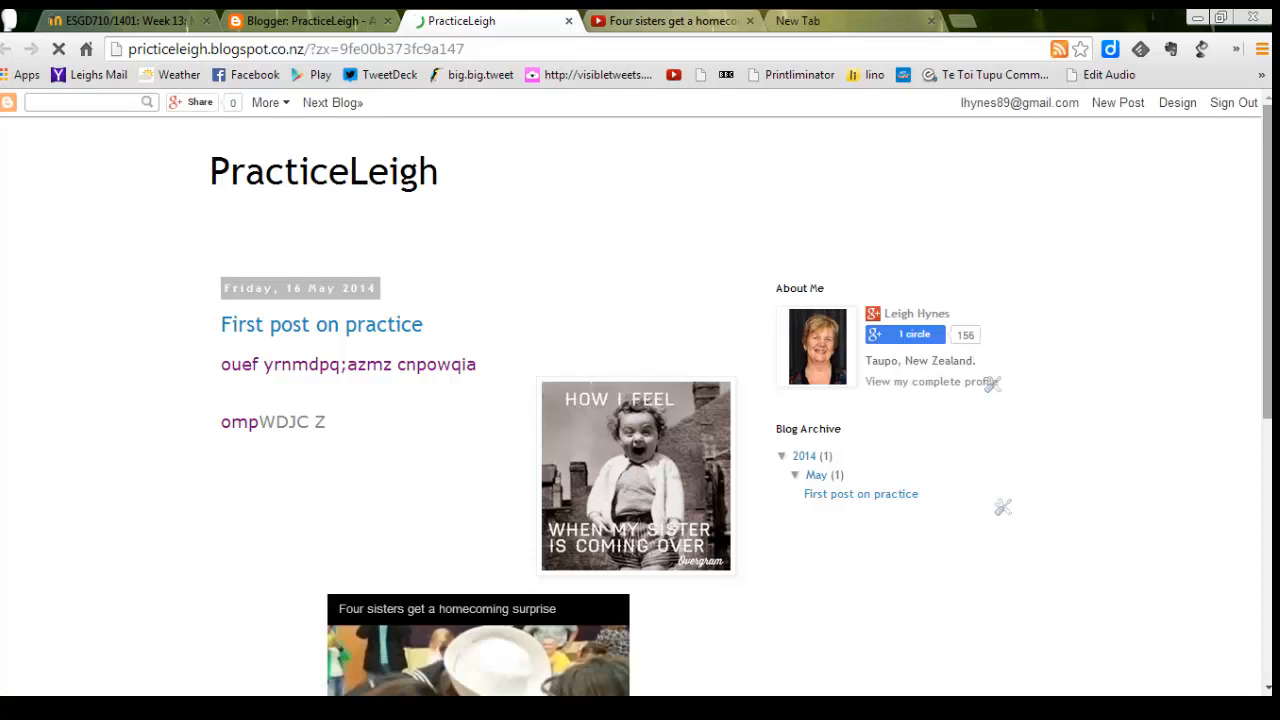
{"action": "mouse_move", "coordinate": [1269, 287]}
{"action": "left_mouse_down"}
{"action": "mouse_move", "coordinate": [1271, 300]}
{"action": "mouse_move", "coordinate": [1270, 272]}
{"action": "left_mouse_up"}
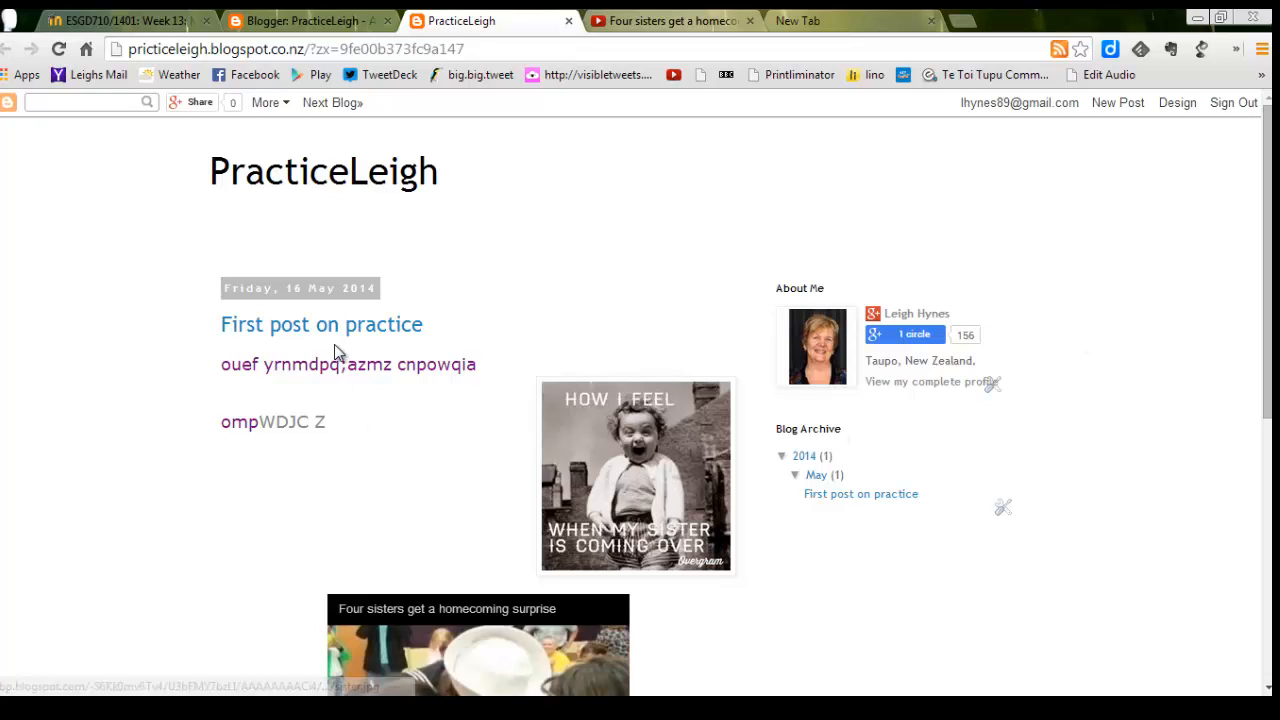
{"action": "left_click", "coordinate": [876, 334]}
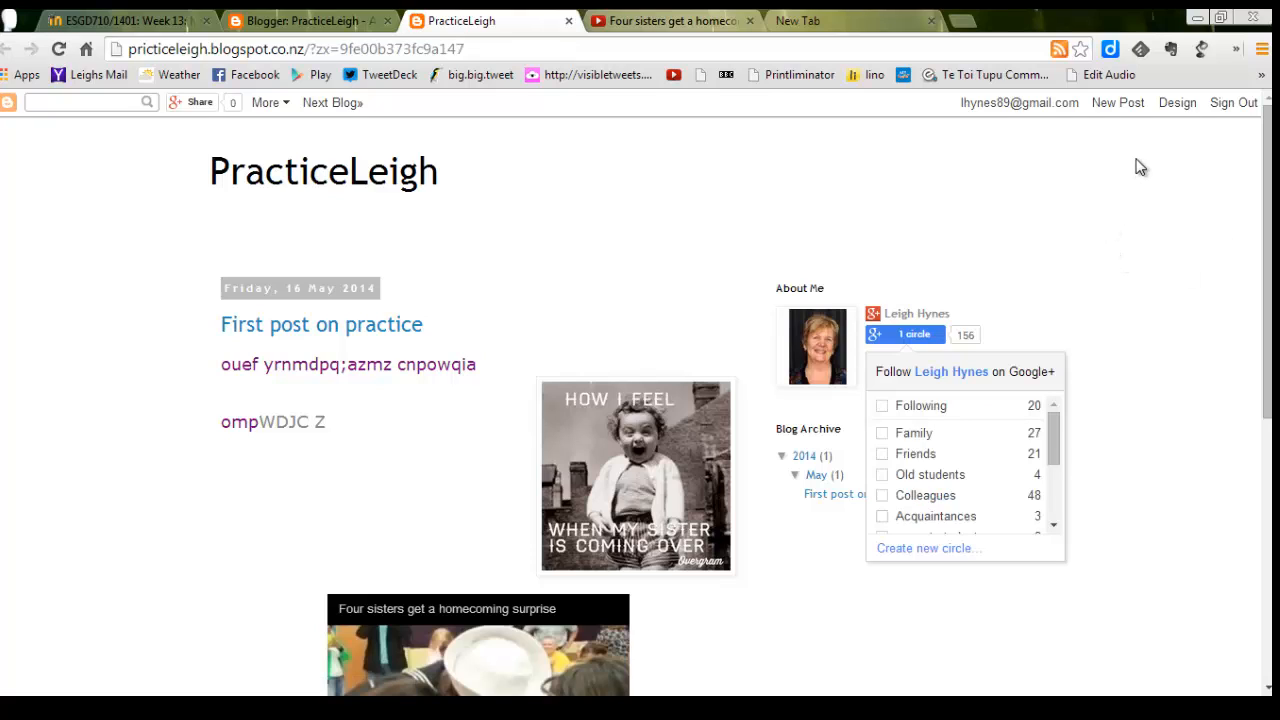
Apply the dark grey template from the Simple group to the blog and view the live page with it.
{"action": "left_click", "coordinate": [1181, 104]}
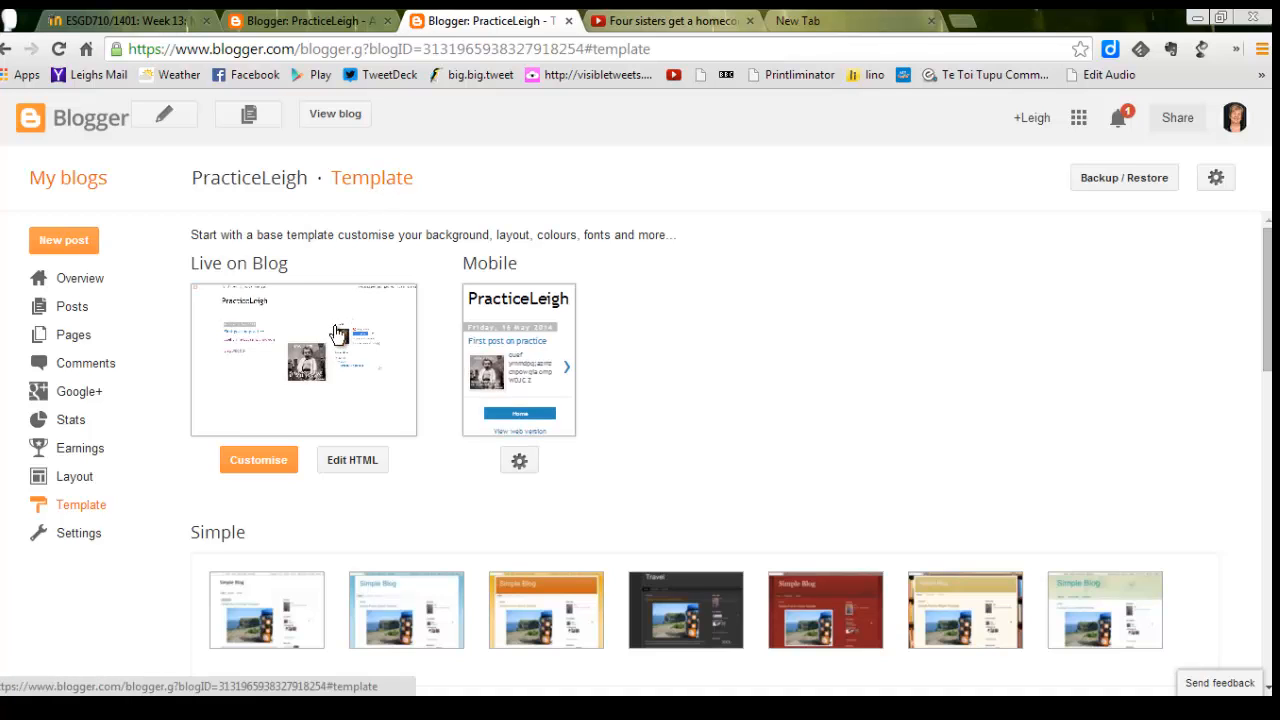
{"action": "mouse_move", "coordinate": [284, 597]}
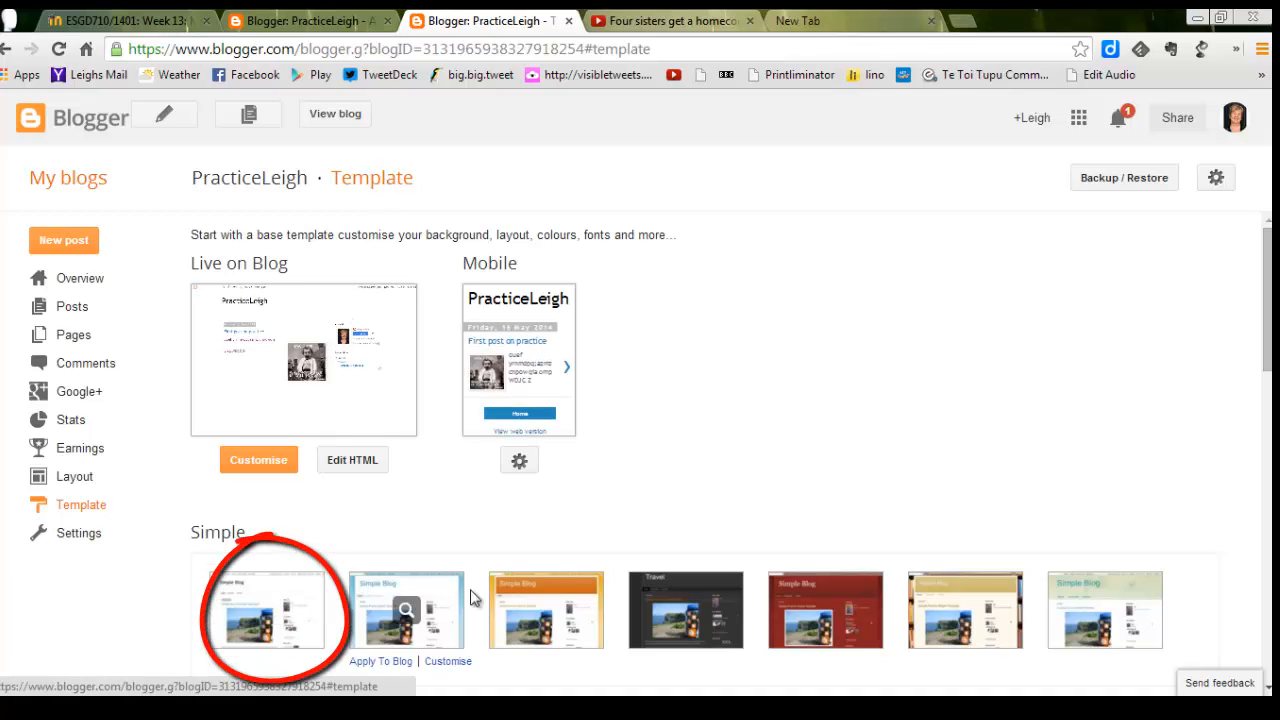
{"action": "mouse_move", "coordinate": [680, 598]}
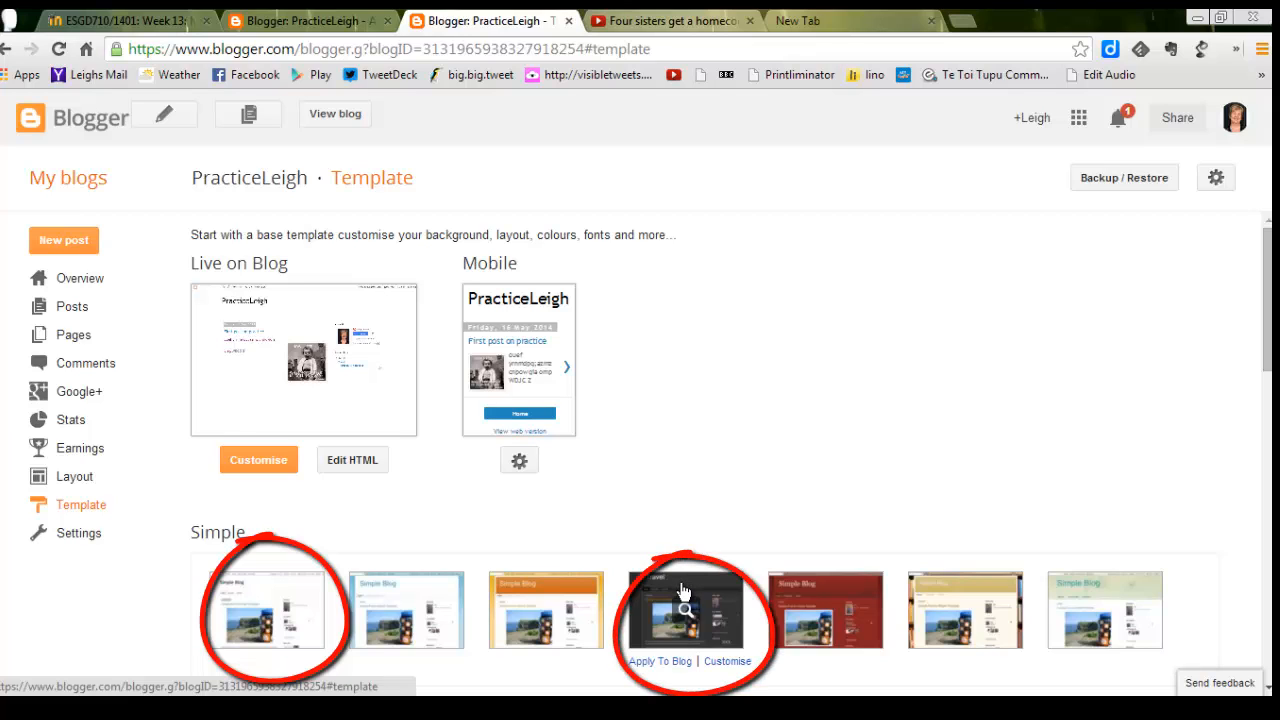
{"action": "left_click", "coordinate": [680, 591]}
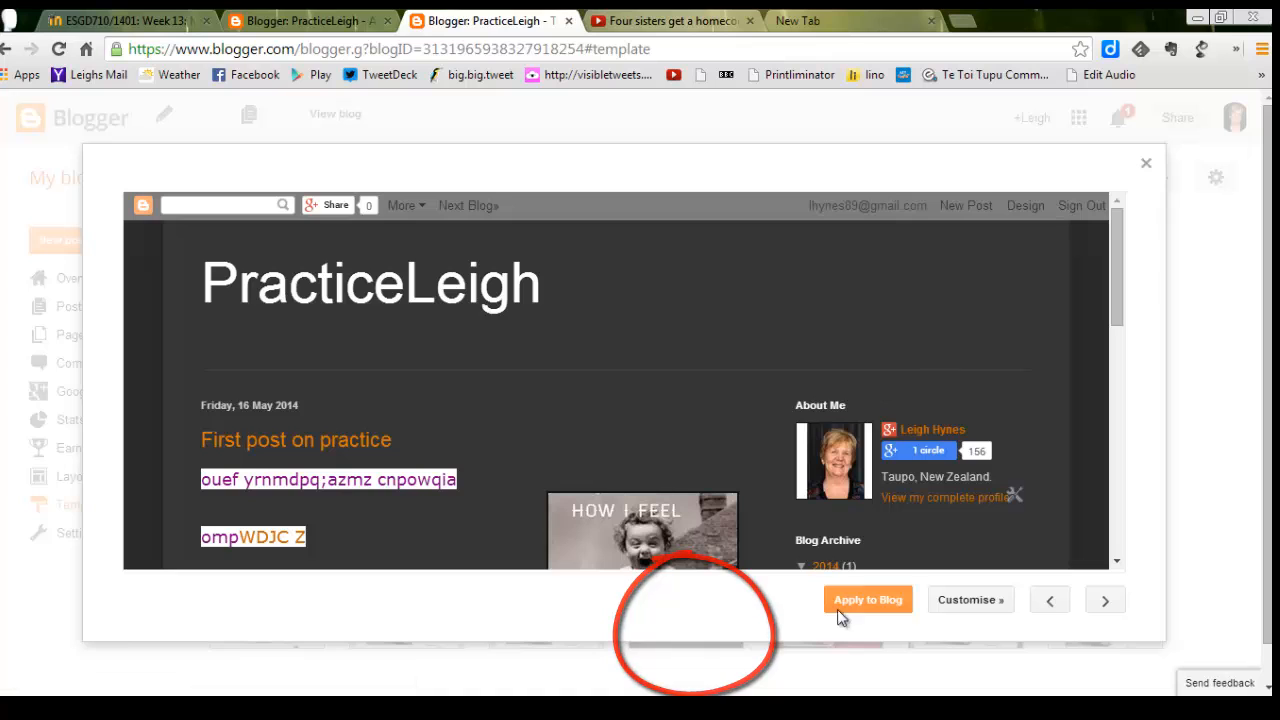
{"action": "left_click", "coordinate": [864, 600]}
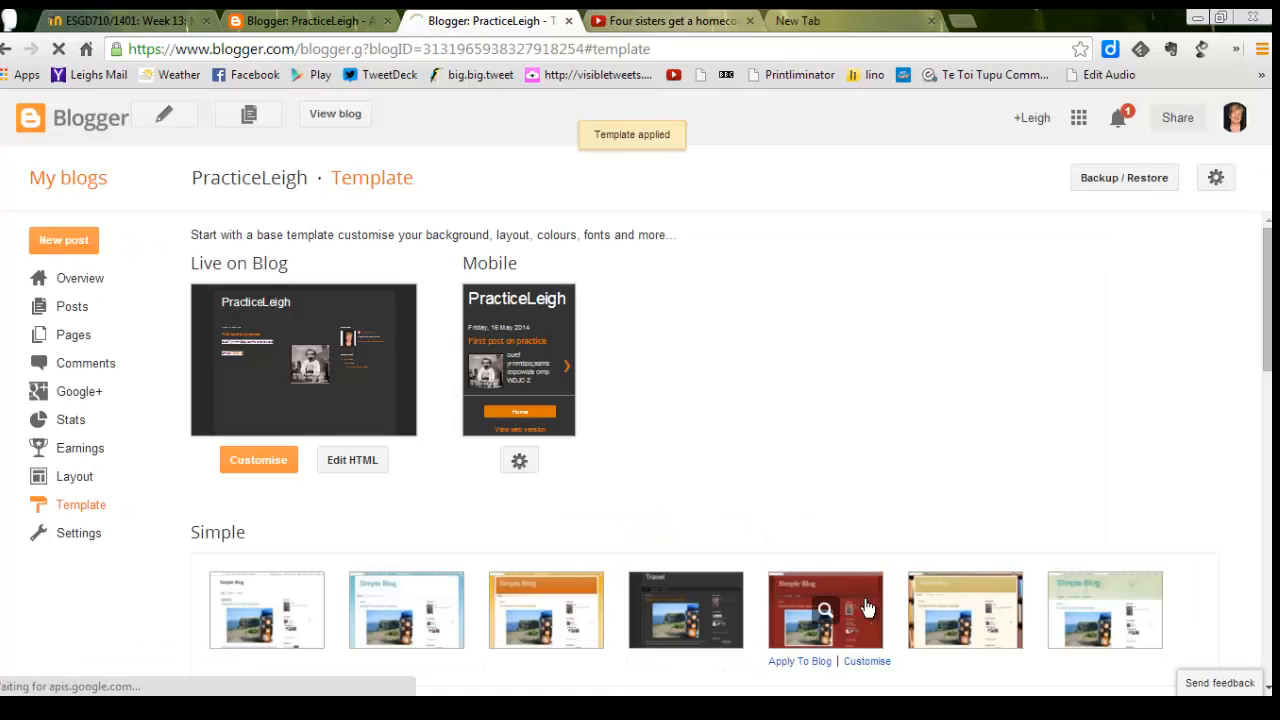
{"action": "left_click", "coordinate": [339, 115]}
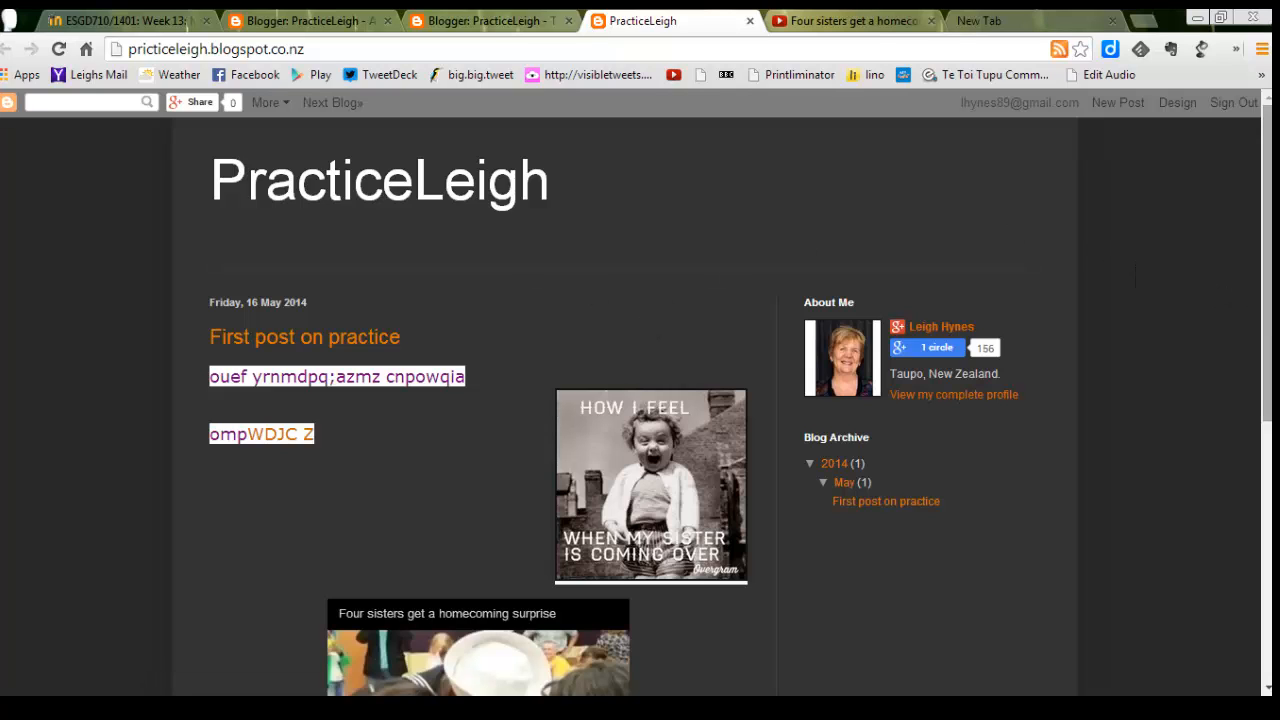
{"action": "scroll", "coordinate": [471, 608], "scroll_direction": "down", "scroll_amount": 1}
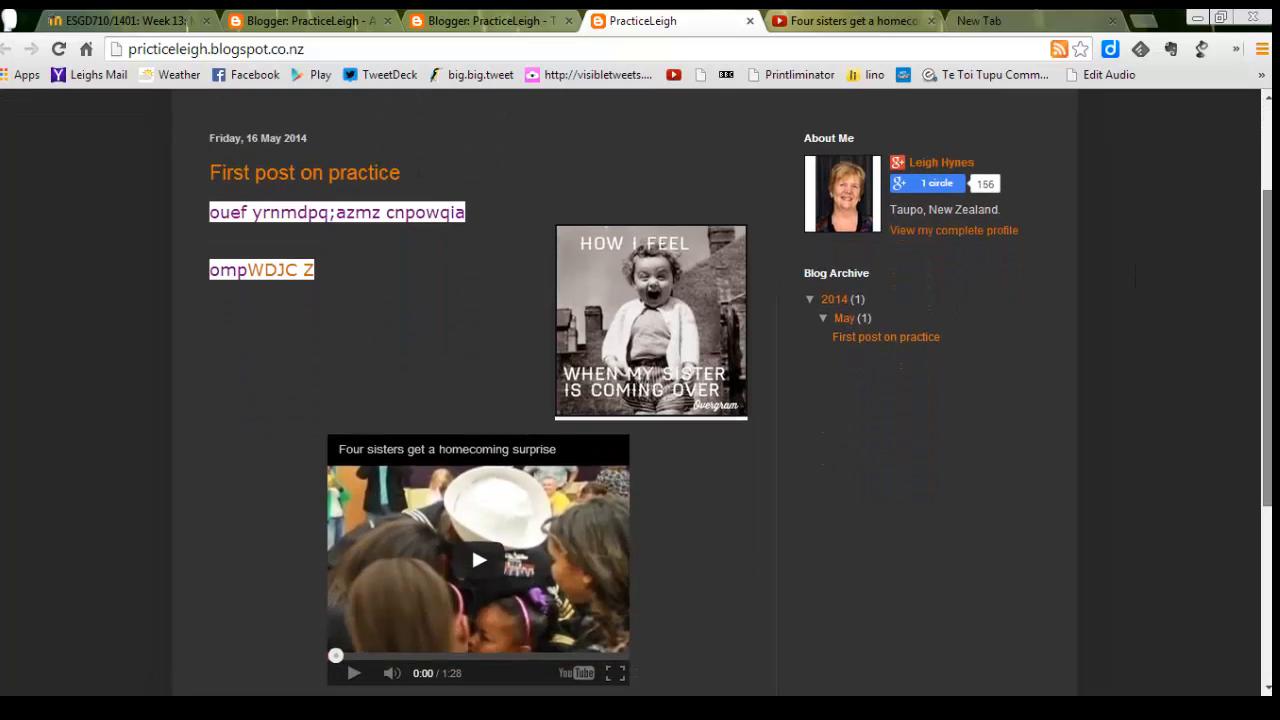
{"action": "scroll", "coordinate": [471, 608], "scroll_direction": "up", "scroll_amount": 1}
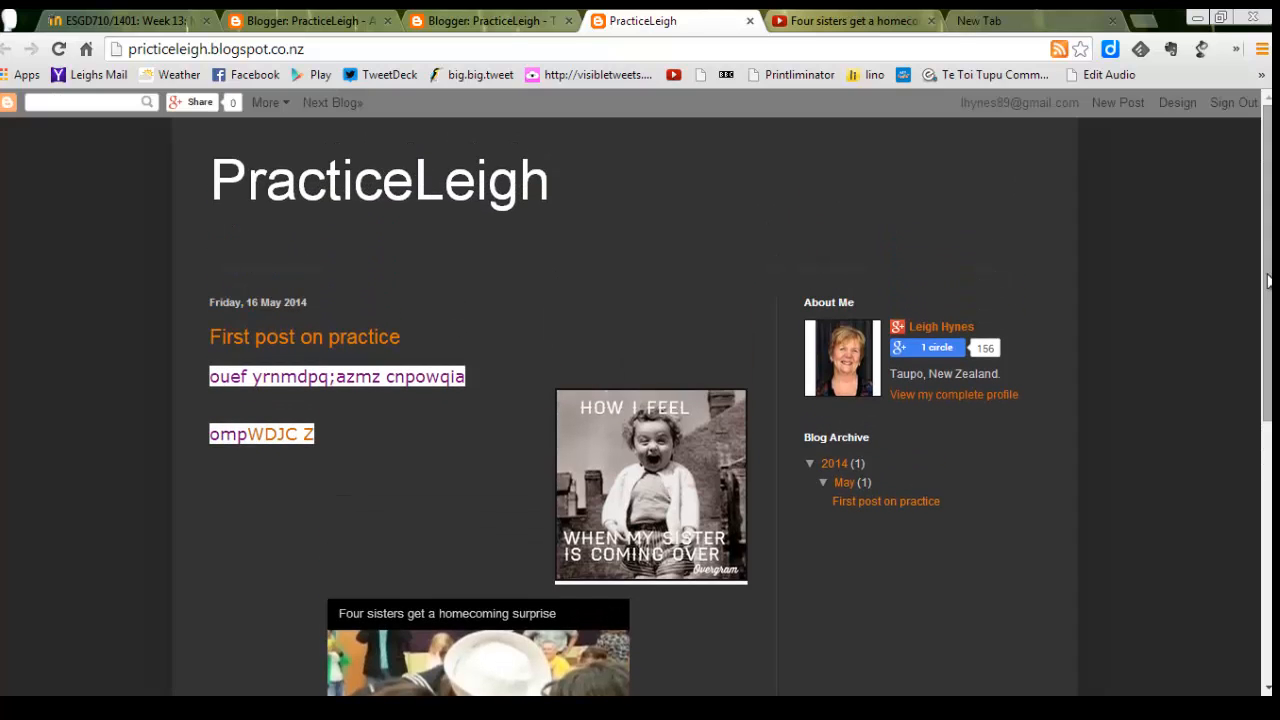
Apply the pink striped template from the Watermark group to the blog and view the live page.
{"action": "left_click", "coordinate": [1178, 105]}
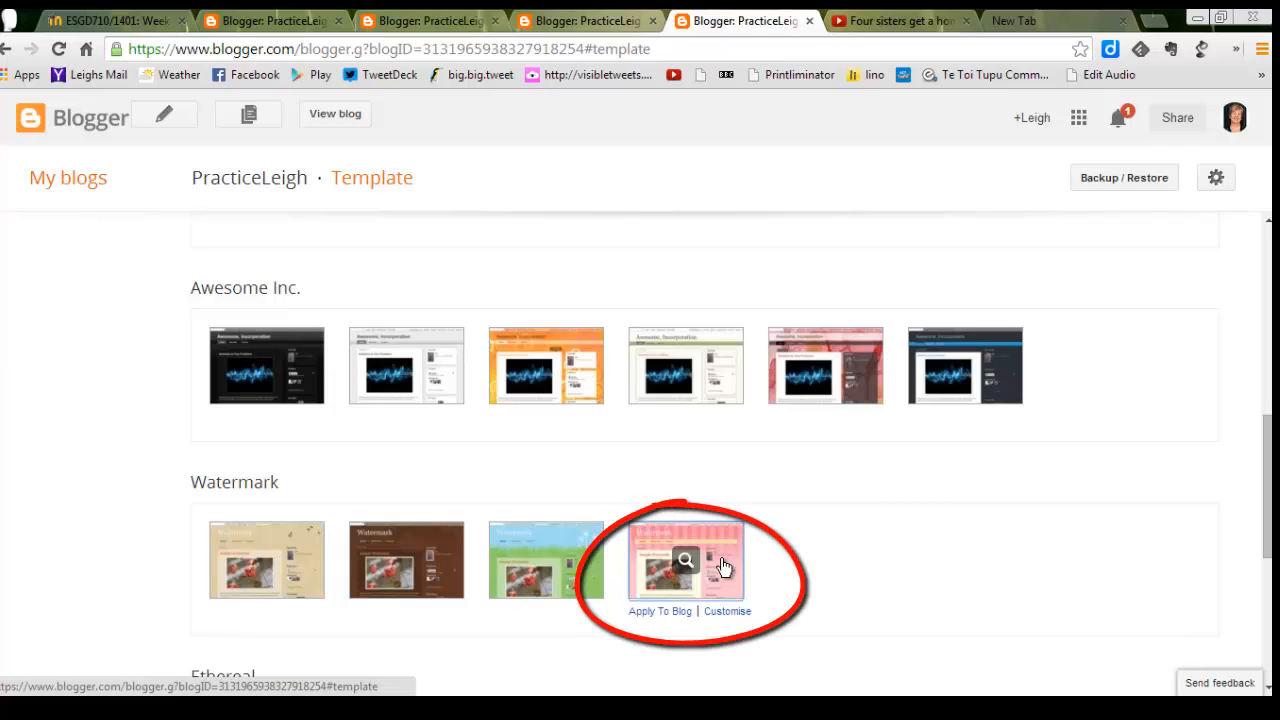
{"action": "left_click", "coordinate": [721, 565]}
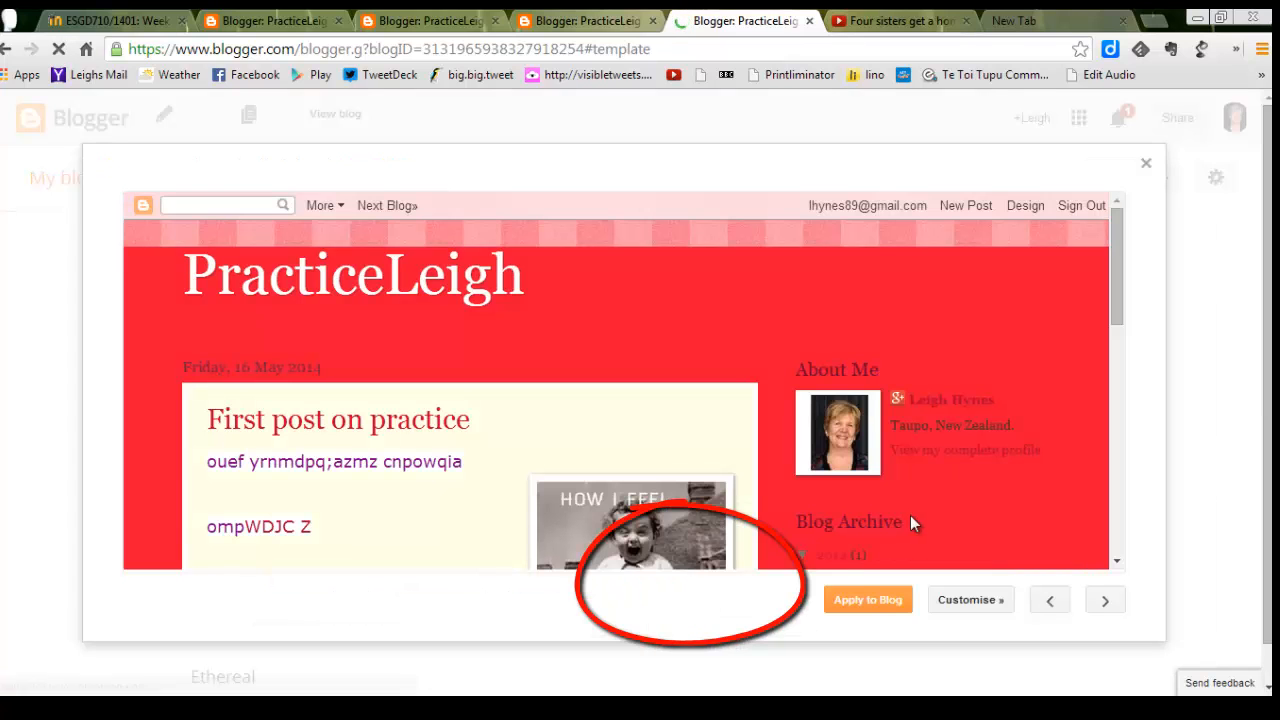
{"action": "left_click", "coordinate": [868, 600]}
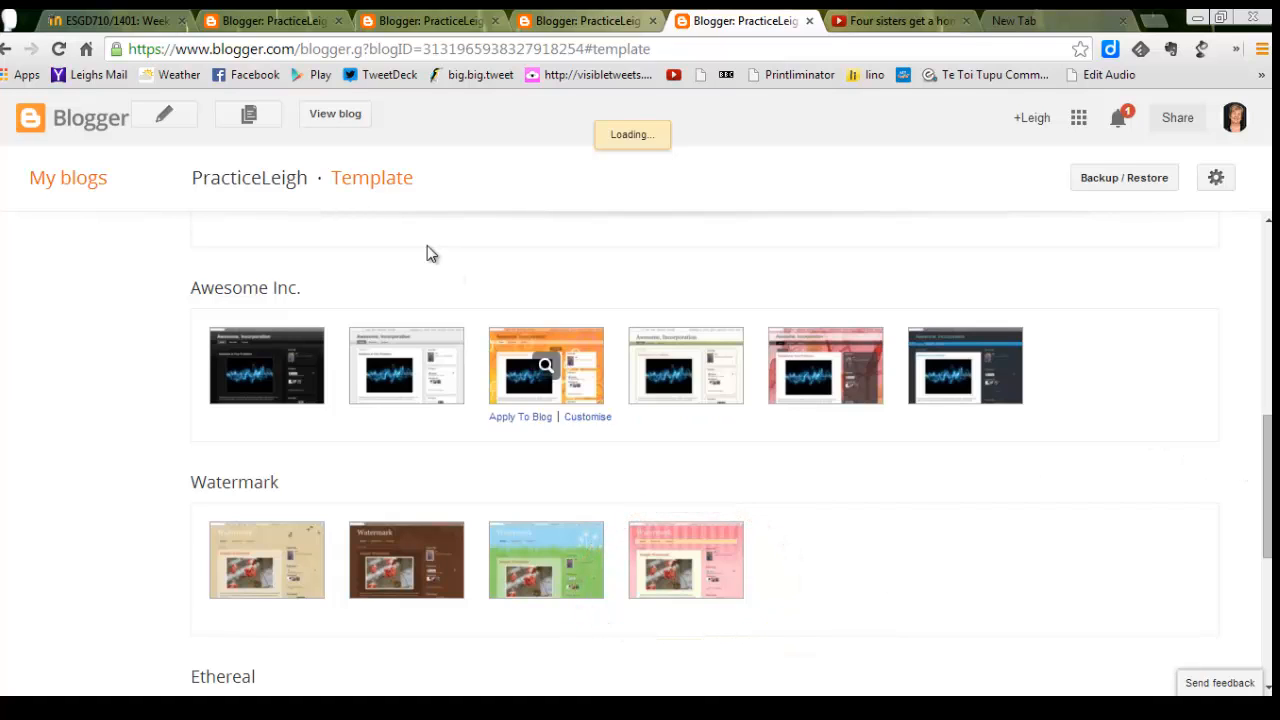
{"action": "left_click", "coordinate": [334, 124]}
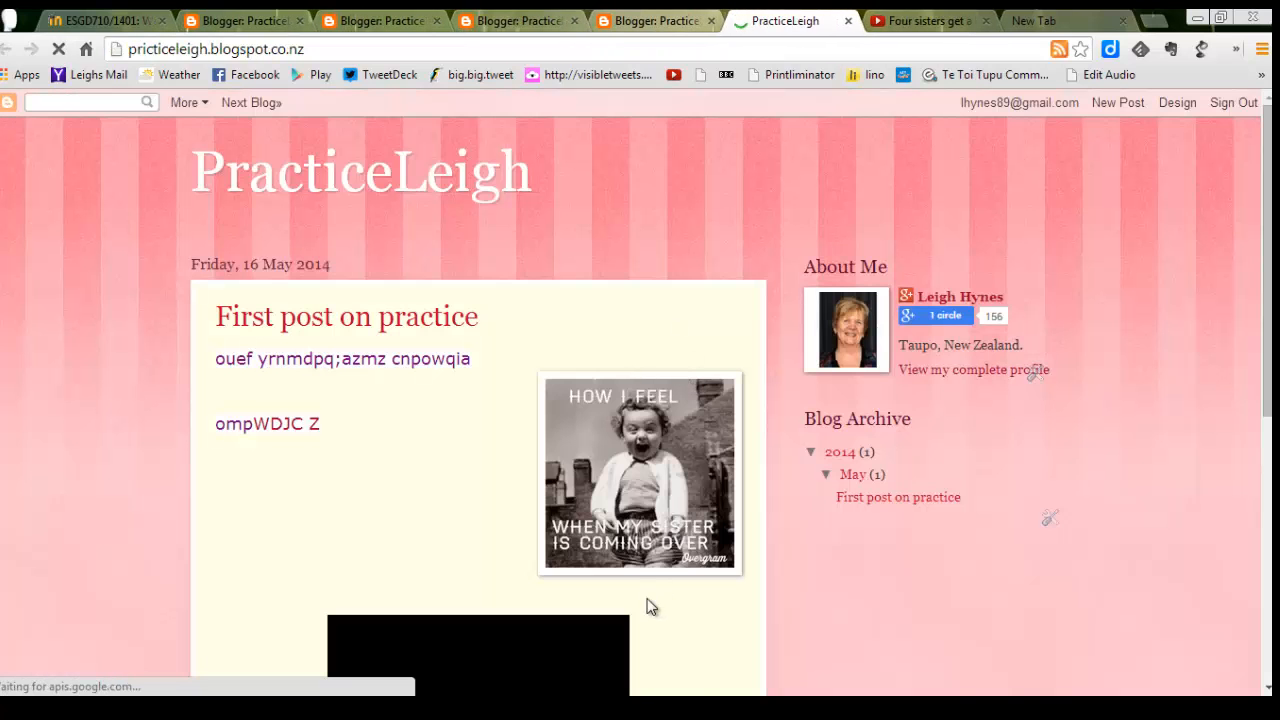
{"action": "mouse_move", "coordinate": [715, 710]}
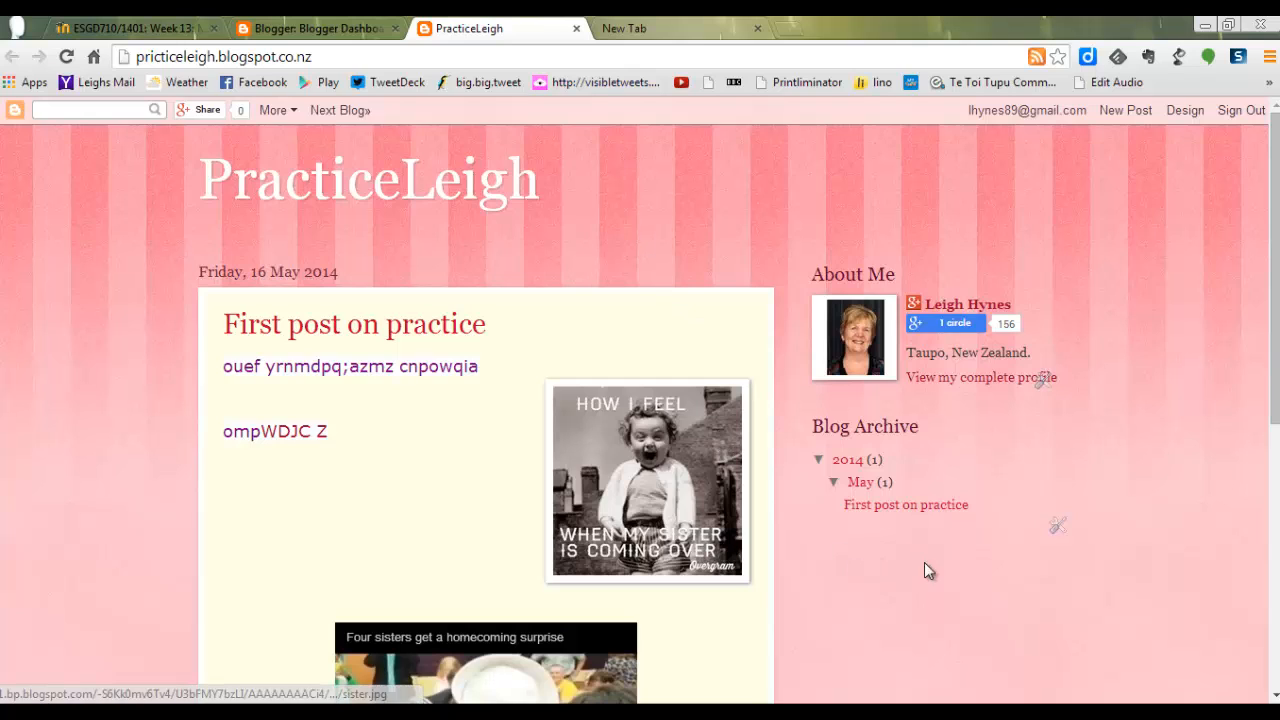
Close the live practice blog, open the Hynessight blog from the dashboard, and examine its live page, sidebar gadgets and blog archive.
{"action": "left_click", "coordinate": [577, 33]}
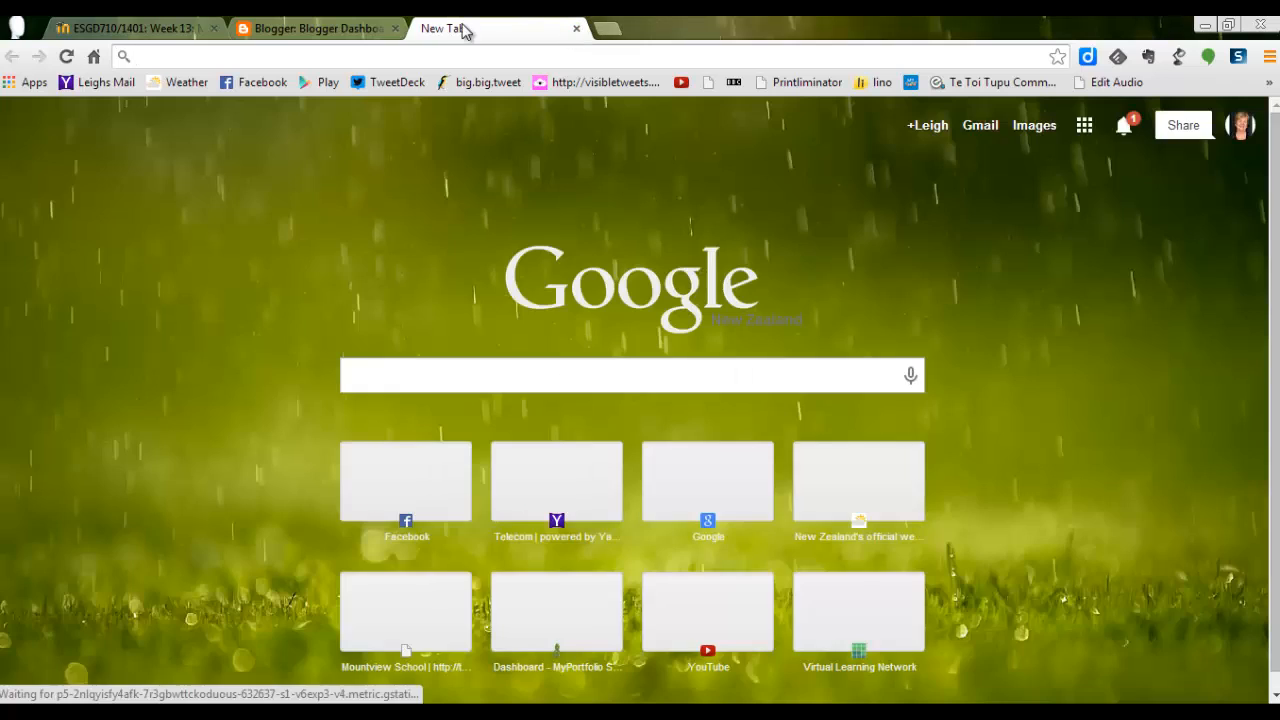
{"action": "left_click", "coordinate": [383, 33]}
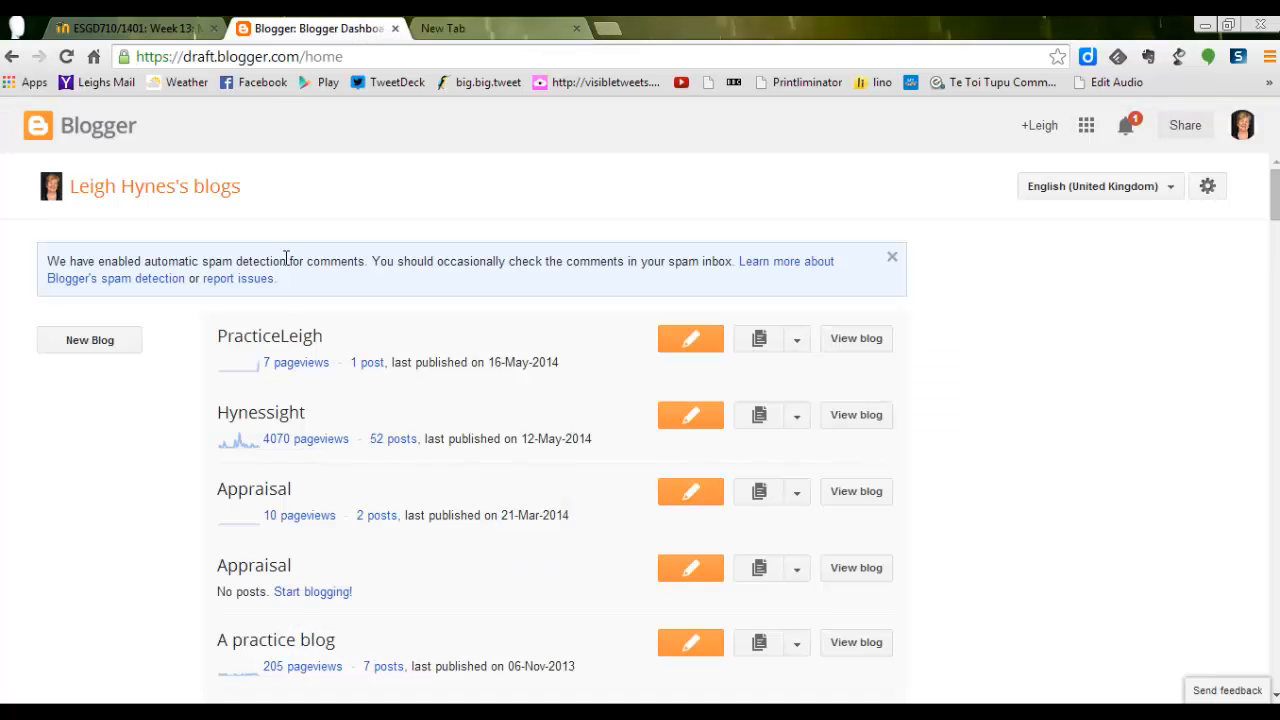
{"action": "left_click", "coordinate": [262, 418]}
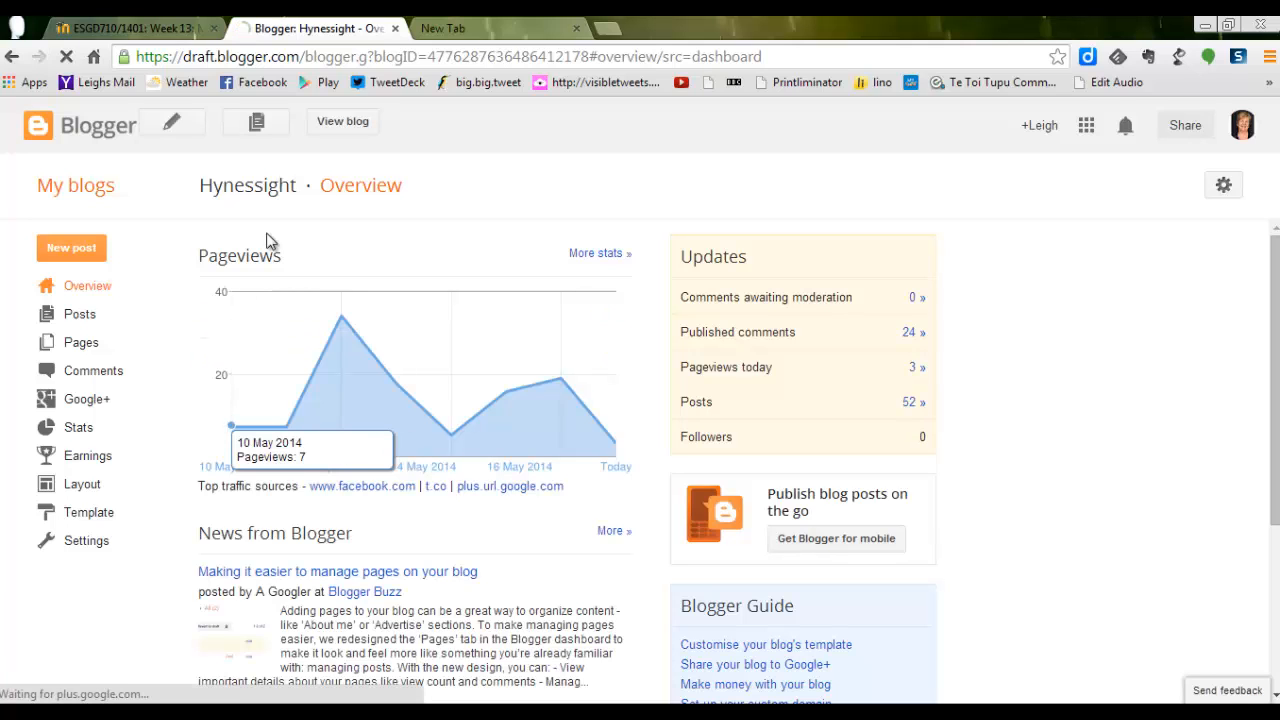
{"action": "left_click", "coordinate": [345, 127]}
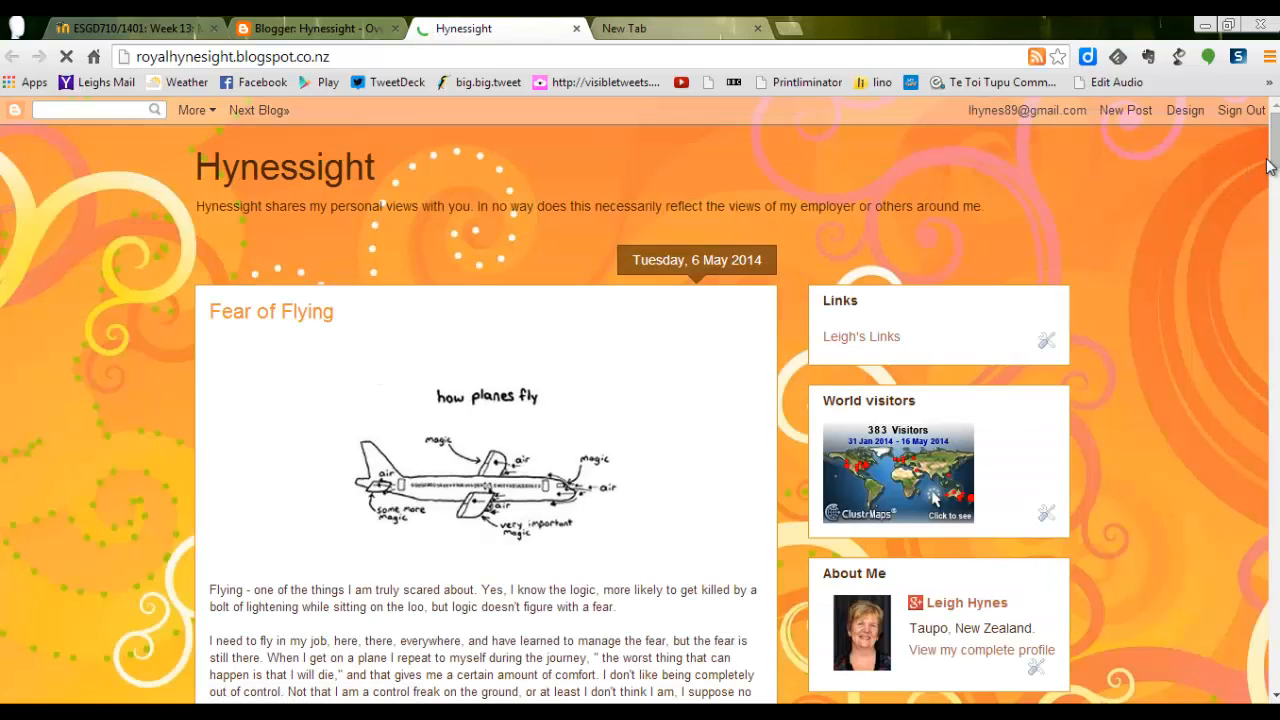
{"action": "left_click_drag", "start_coordinate": [1268, 165], "coordinate": [1274, 221]}
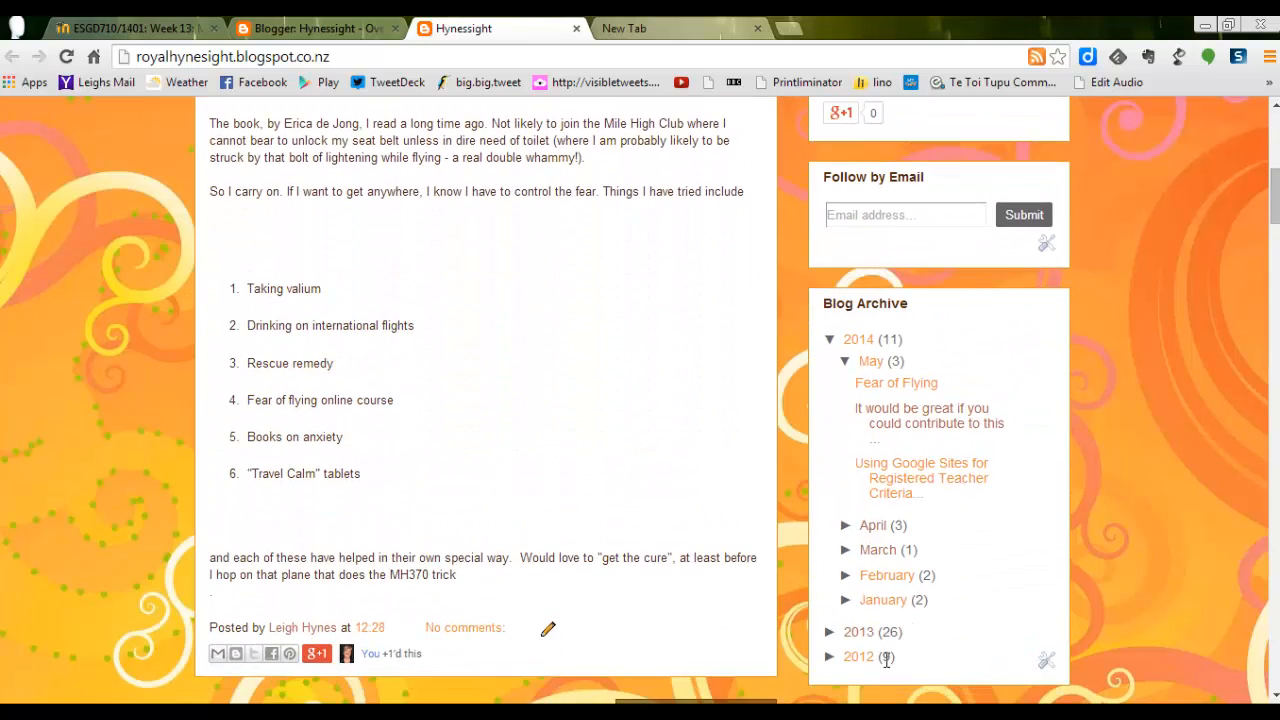
{"action": "left_click_drag", "start_coordinate": [1274, 205], "coordinate": [1276, 140]}
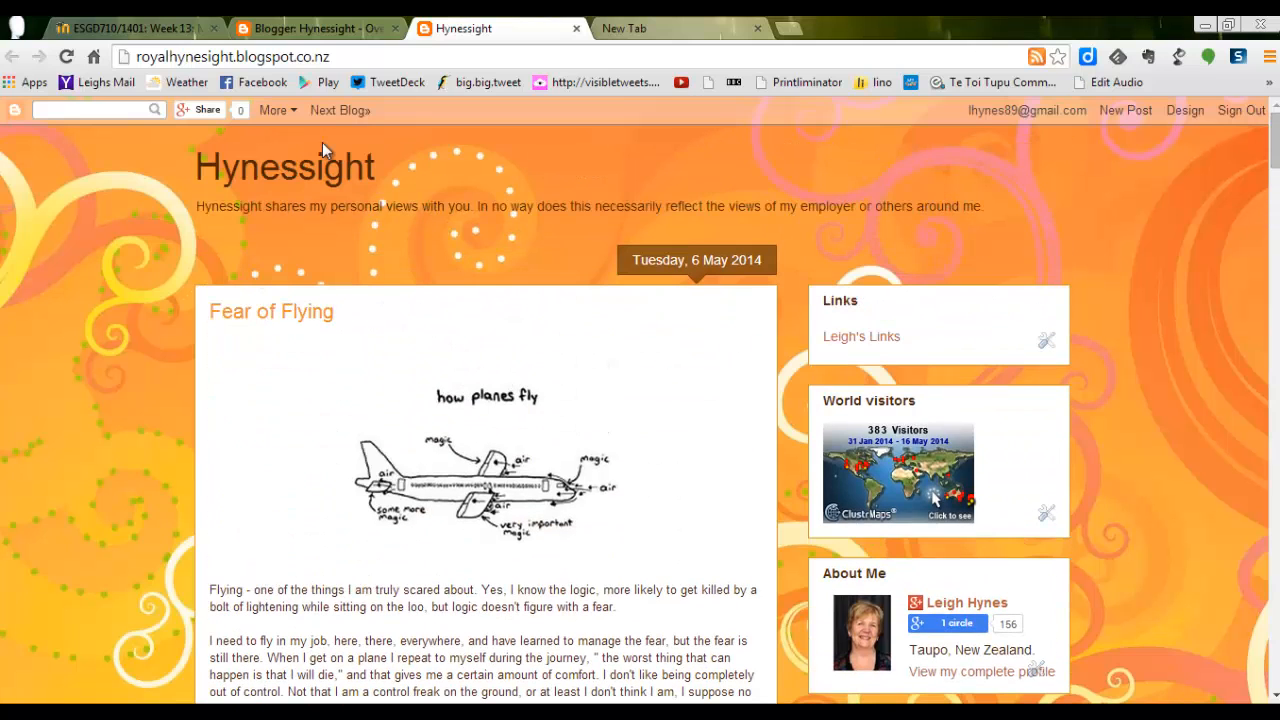